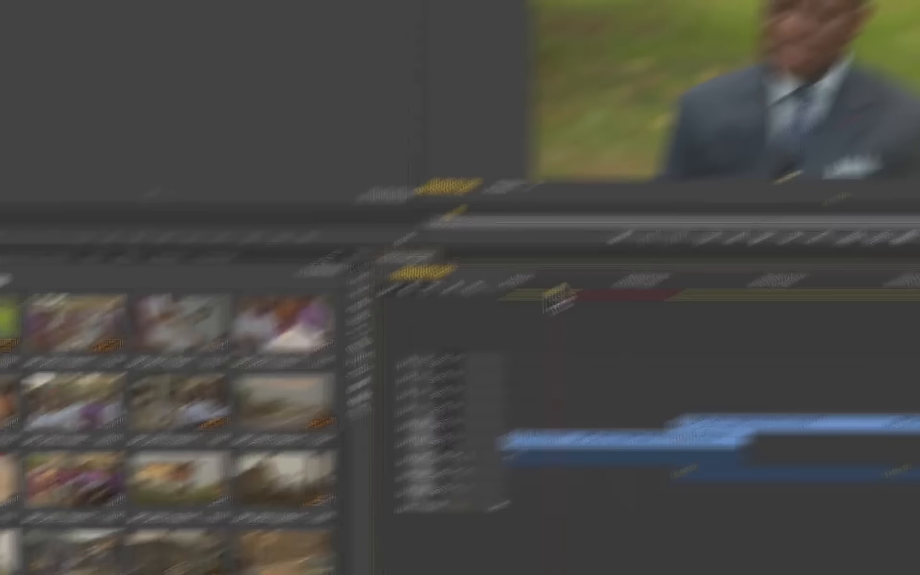
Step: Place the playhead at 00:00:05:01 over the BA5_3634 clip on V1 and load its matching source frame with Match Frame
{"action": "left_click", "coordinate": [650, 230]}
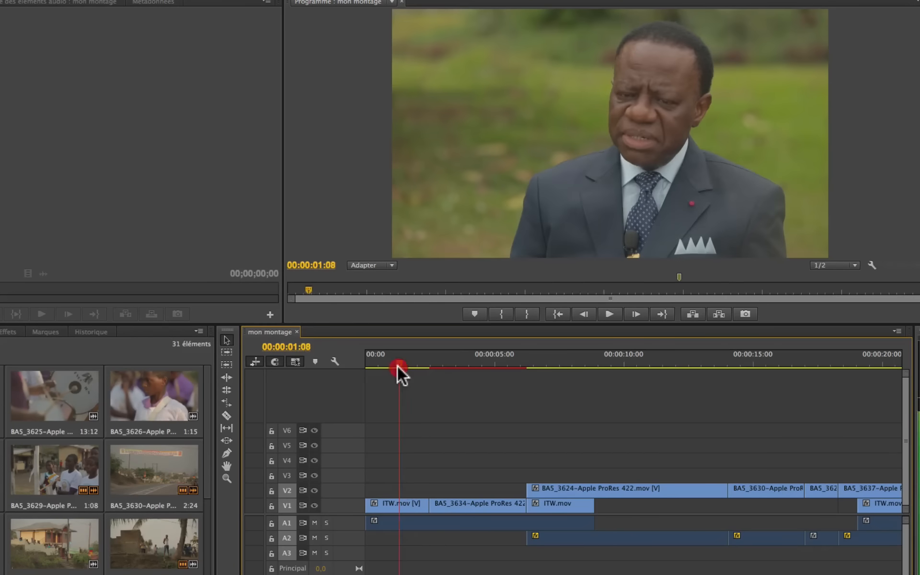
{"action": "left_click_drag", "start_coordinate": [398, 366], "coordinate": [499, 368]}
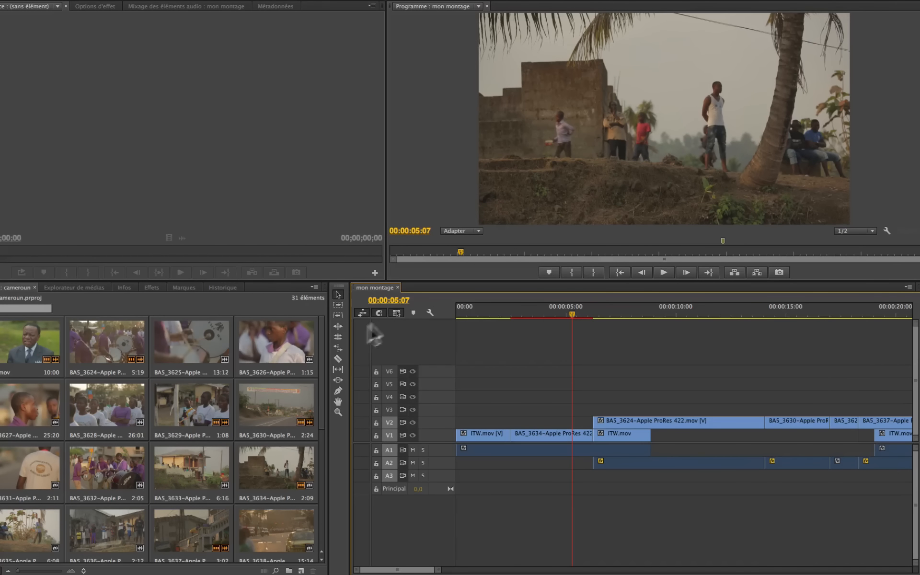
{"action": "left_click_drag", "start_coordinate": [571, 313], "coordinate": [566, 310]}
{"action": "key", "text": "f"}
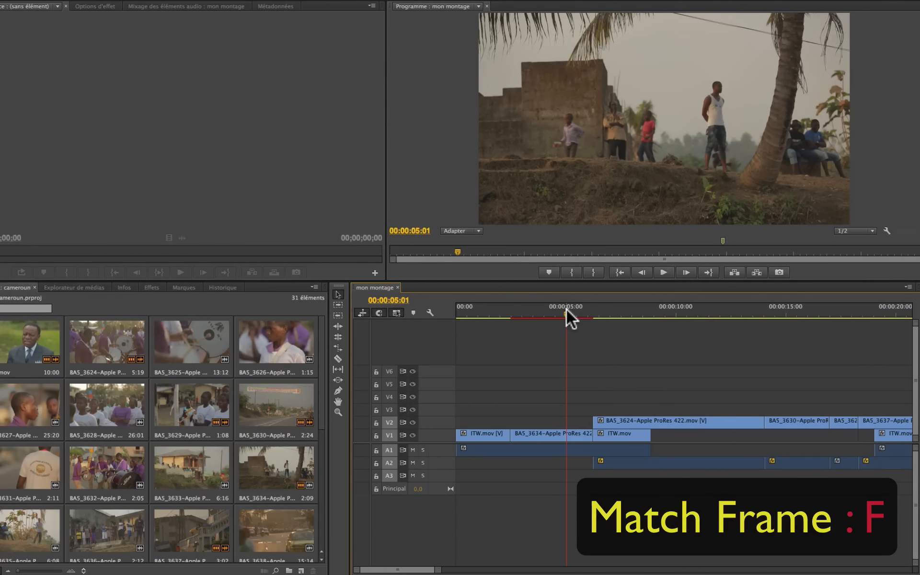
{"action": "key", "text": "f"}
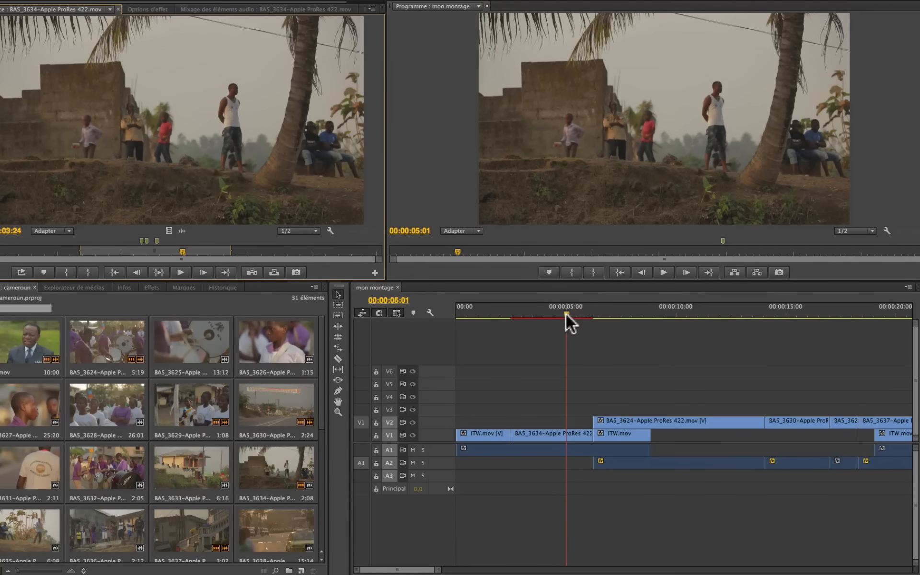
Step: Place the playhead at 00:00:01:00 over the first ITW.mov clip and match its frame in the Source monitor
{"action": "left_click", "coordinate": [580, 316]}
{"action": "left_click_drag", "start_coordinate": [578, 317], "coordinate": [478, 318]}
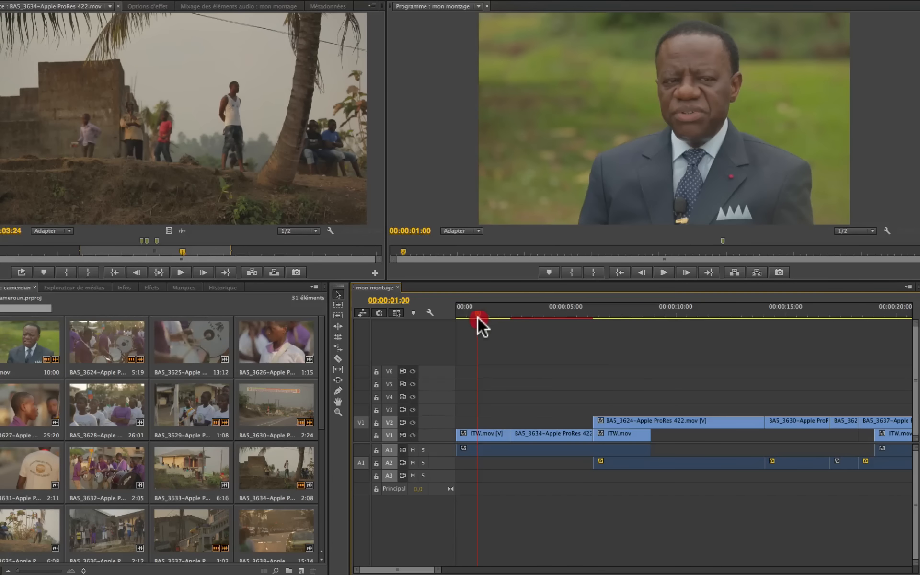
{"action": "key", "text": "f"}
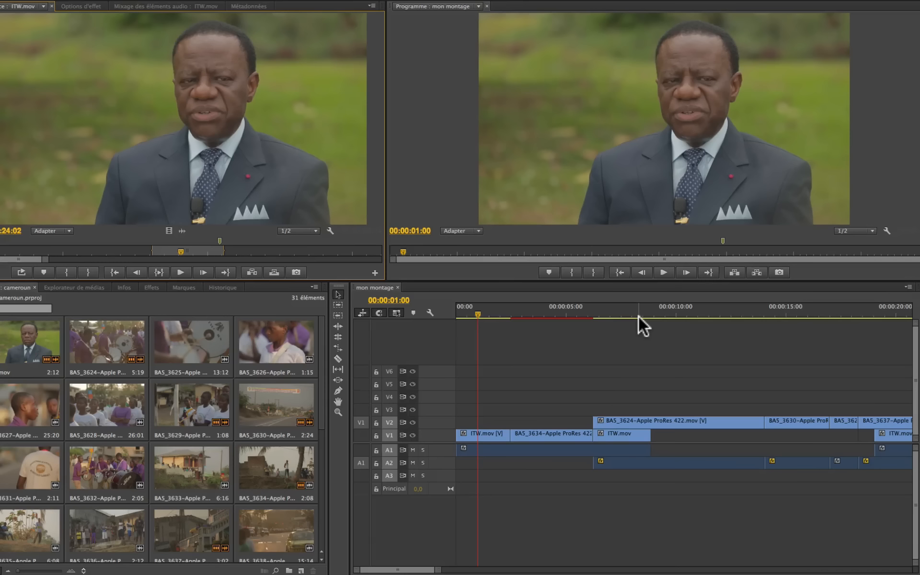
Step: Move the sequence playhead to 00:00:40:00, over the BA5_3651 clip at the end of the montage
{"action": "left_click", "coordinate": [479, 315]}
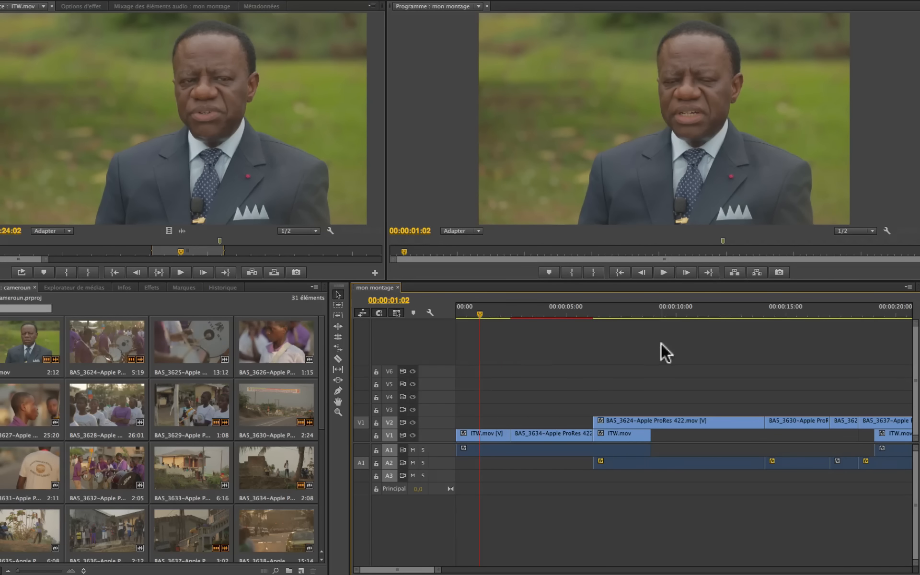
{"action": "scroll", "coordinate": [651, 335], "scroll_direction": "down", "scroll_amount": 2}
{"action": "scroll", "coordinate": [643, 322], "scroll_direction": "up", "scroll_amount": 2}
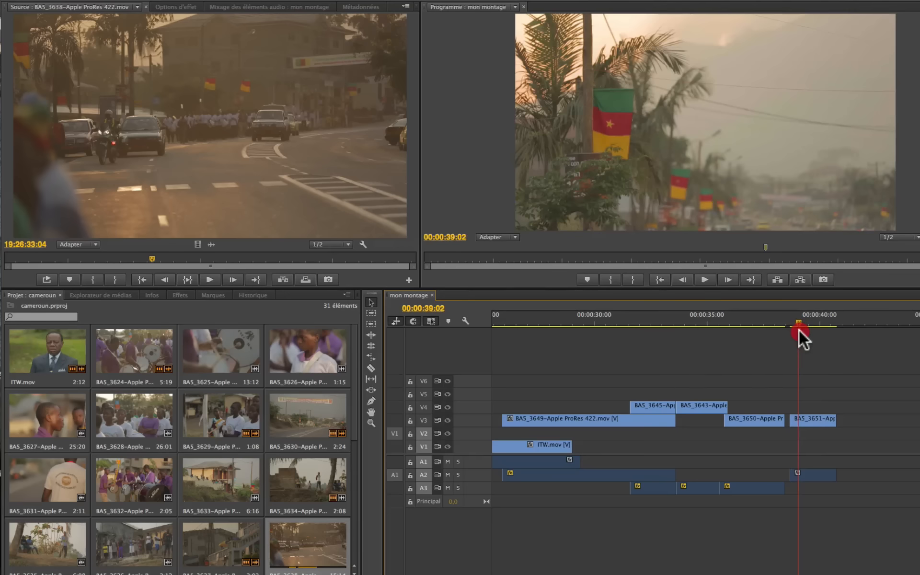
{"action": "left_click_drag", "start_coordinate": [798, 330], "coordinate": [819, 328]}
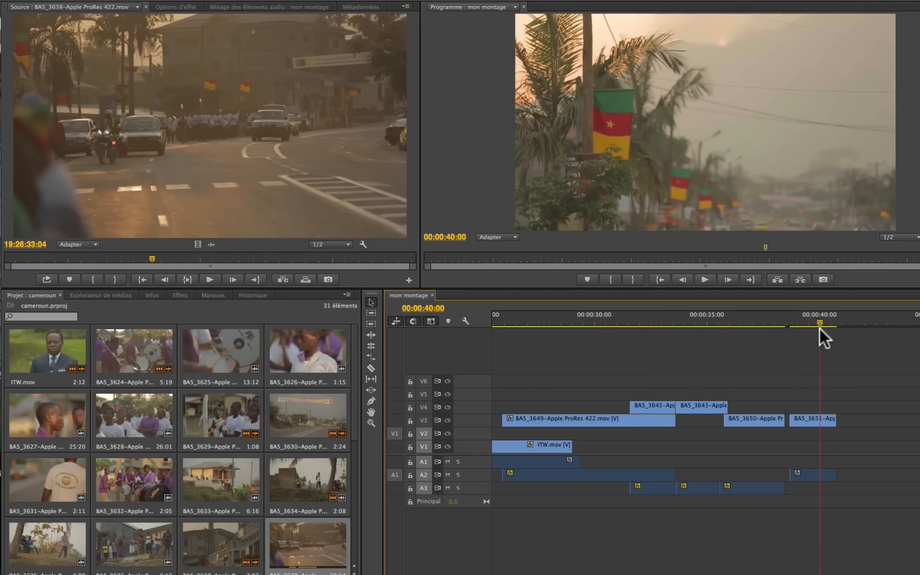
Step: Load the BA5_3638 clip in the Source monitor and mark its In point at 19:26:32:20
{"action": "left_click", "coordinate": [297, 487]}
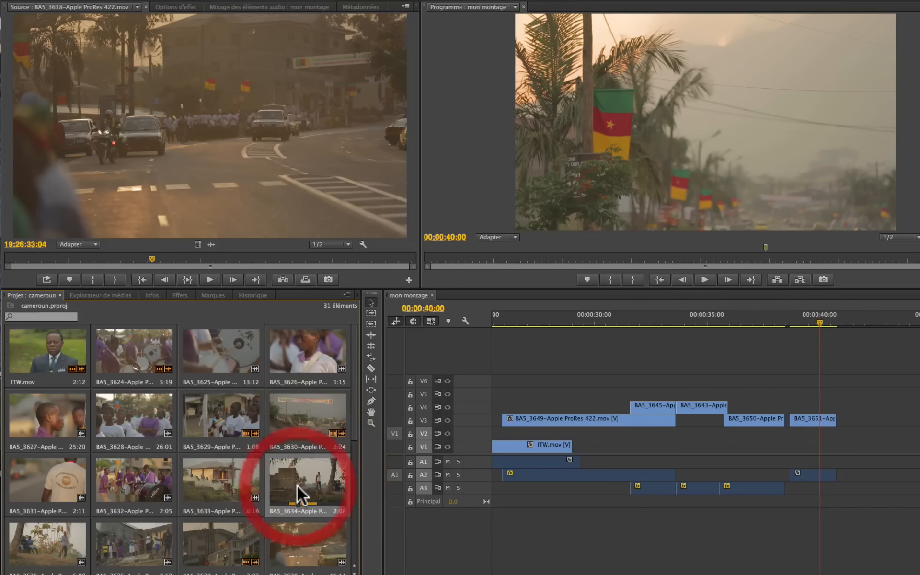
{"action": "left_click", "coordinate": [287, 551]}
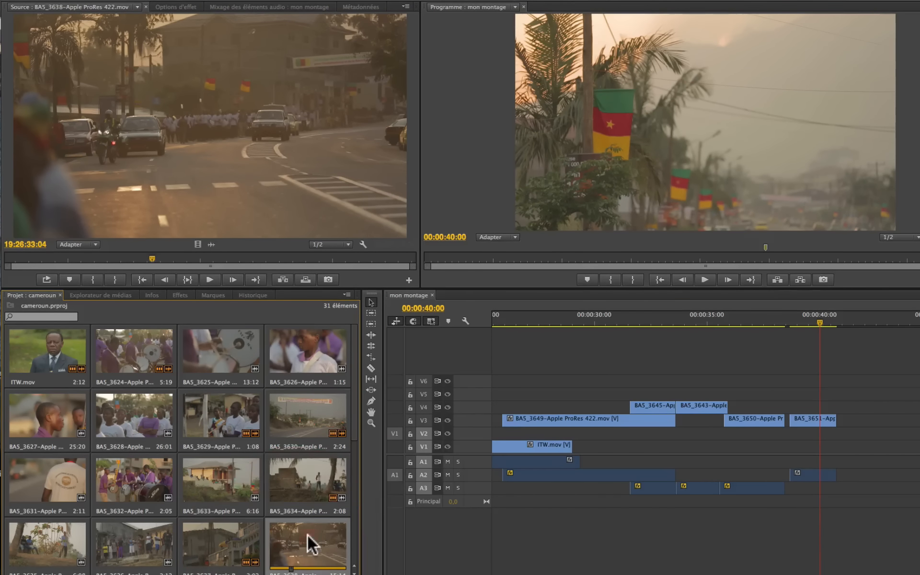
{"action": "double_click", "coordinate": [308, 534]}
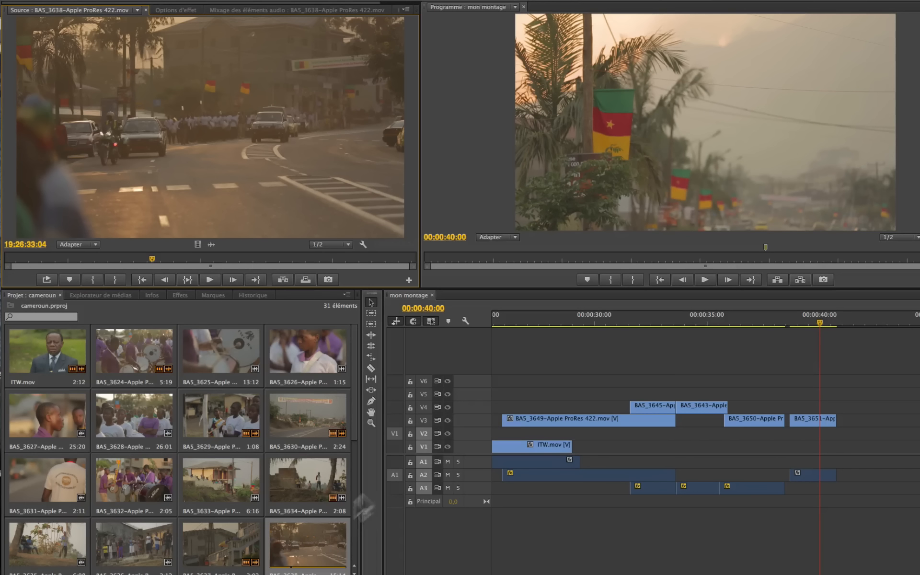
{"action": "left_click", "coordinate": [145, 257]}
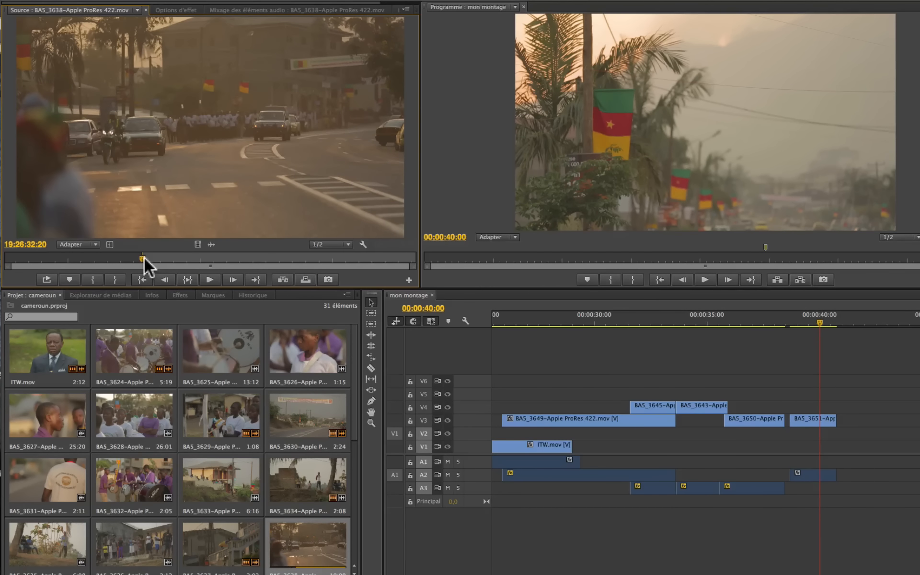
{"action": "left_click_drag", "start_coordinate": [199, 154], "coordinate": [762, 370]}
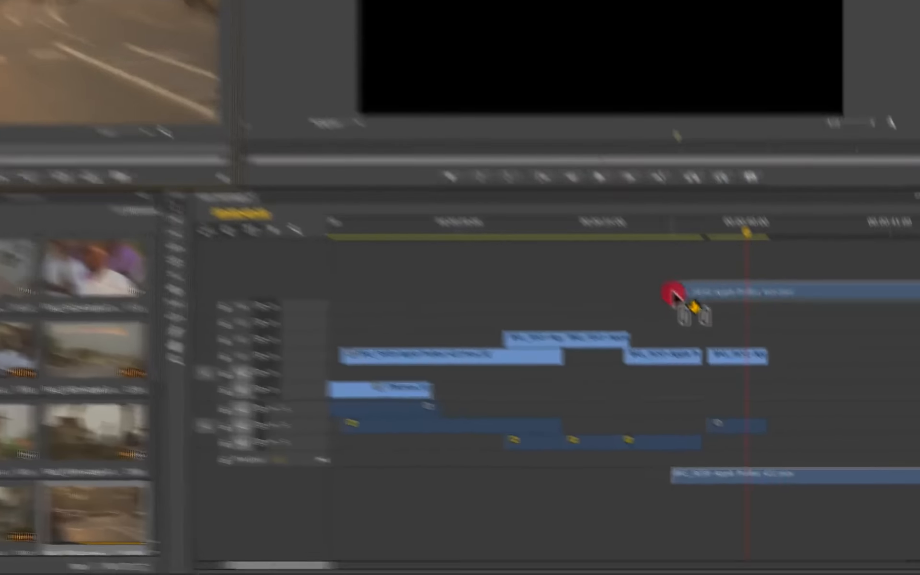
{"action": "left_click_drag", "start_coordinate": [673, 294], "coordinate": [714, 357]}
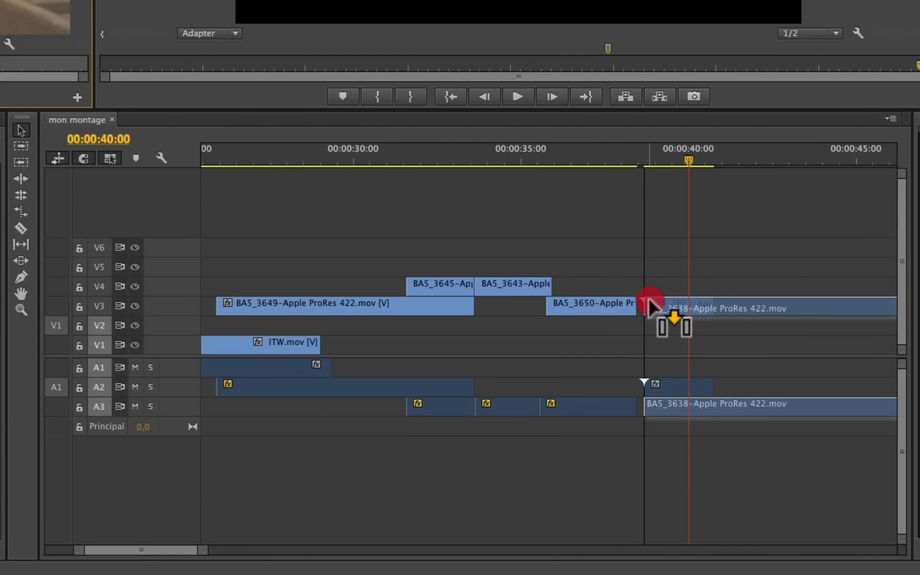
{"action": "left_click_drag", "start_coordinate": [650, 302], "coordinate": [650, 302]}
{"action": "key", "text": "super"}
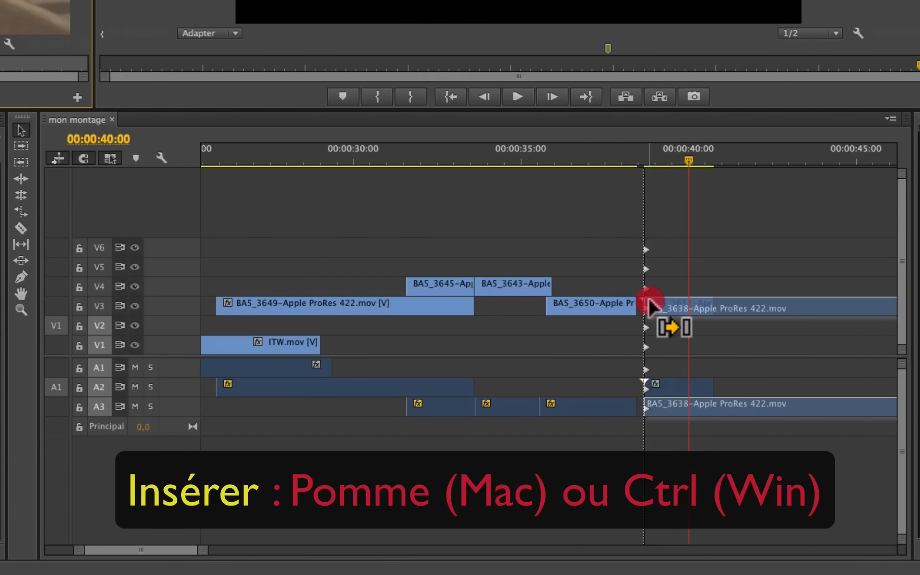
{"action": "left_click_drag", "start_coordinate": [650, 302], "coordinate": [599, 2]}
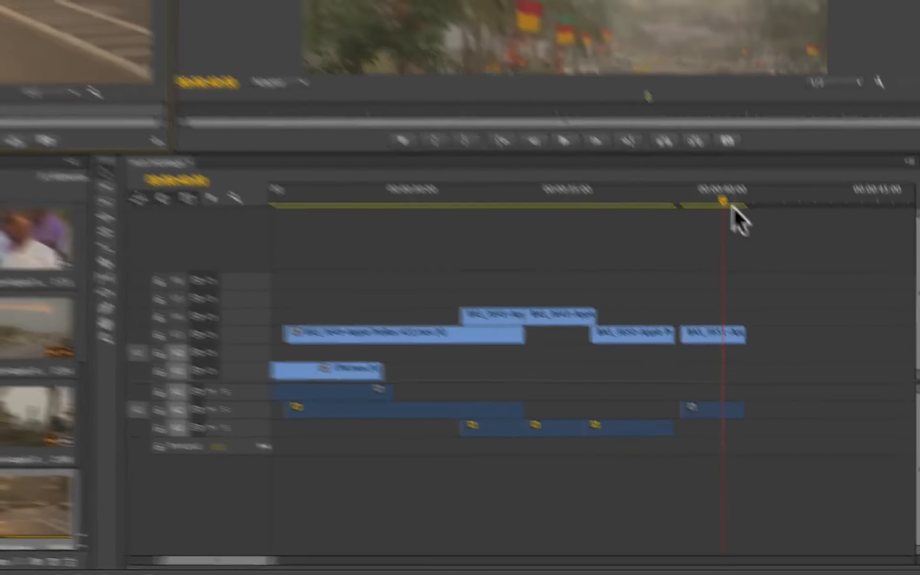
Step: Replace the BA5_3651 clip on V3 with BA5_3638 from the Source monitor and play the sequence from 00:00:38:16
{"action": "left_click_drag", "start_coordinate": [688, 158], "coordinate": [673, 158]}
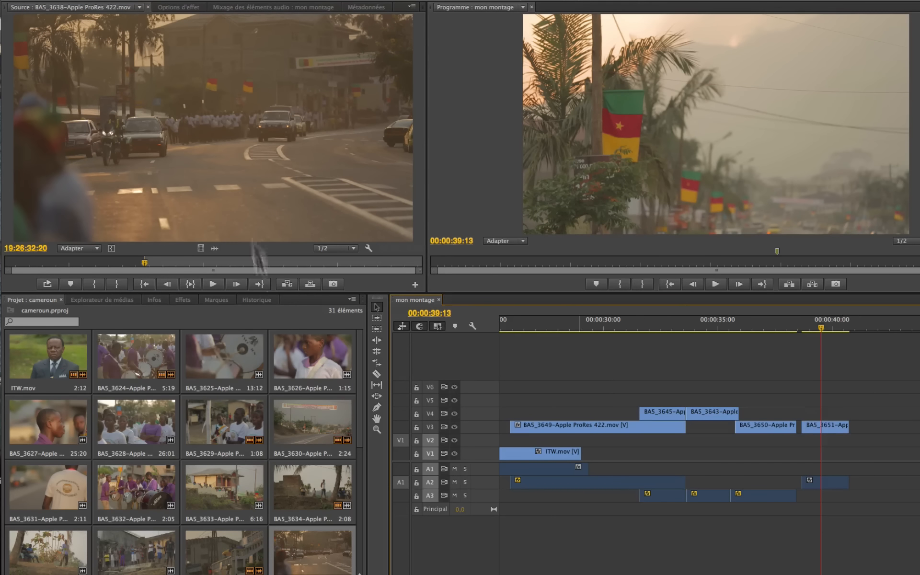
{"action": "left_click_drag", "start_coordinate": [247, 175], "coordinate": [810, 419]}
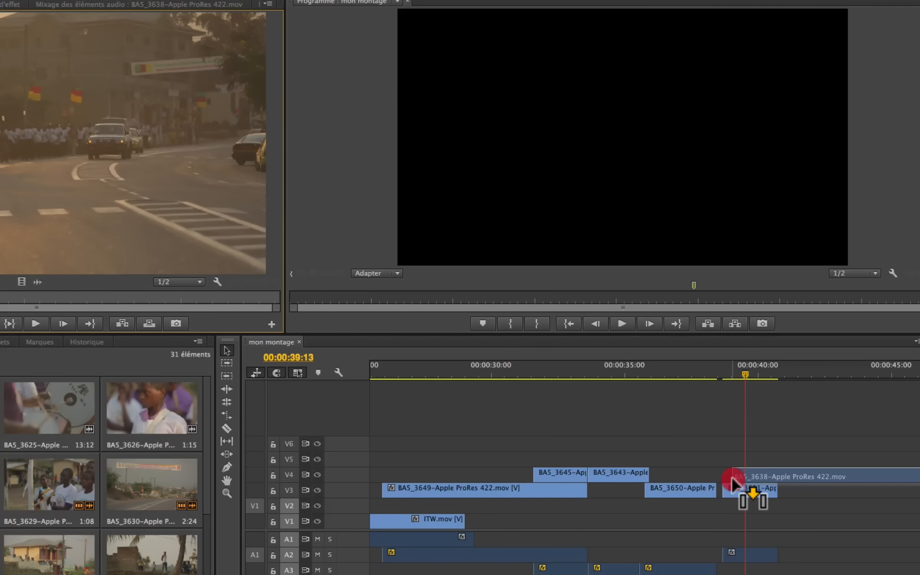
{"action": "mouse_move", "coordinate": [732, 479]}
{"action": "left_mouse_down"}
{"action": "mouse_move", "coordinate": [733, 495]}
{"action": "mouse_move", "coordinate": [735, 487]}
{"action": "left_mouse_up"}
{"action": "left_click", "coordinate": [720, 369]}
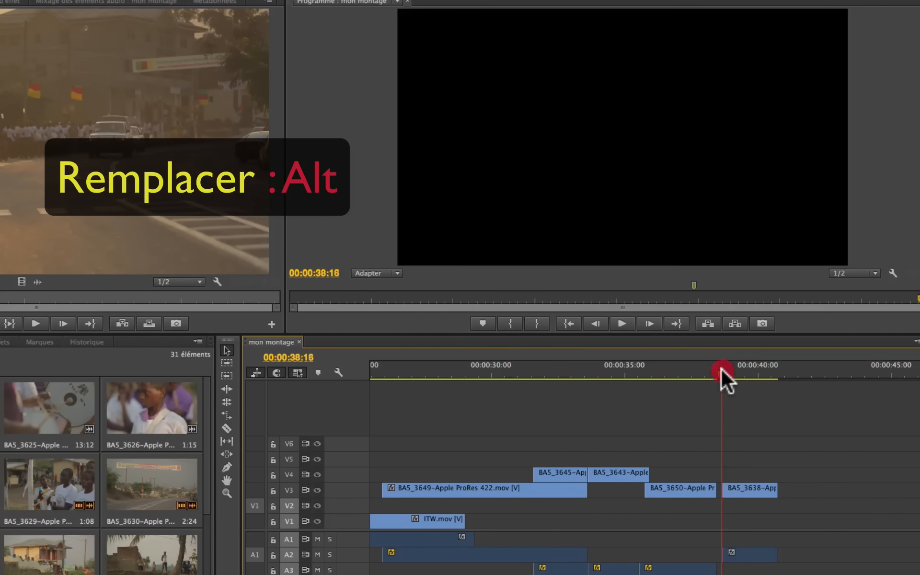
{"action": "key", "text": "space"}
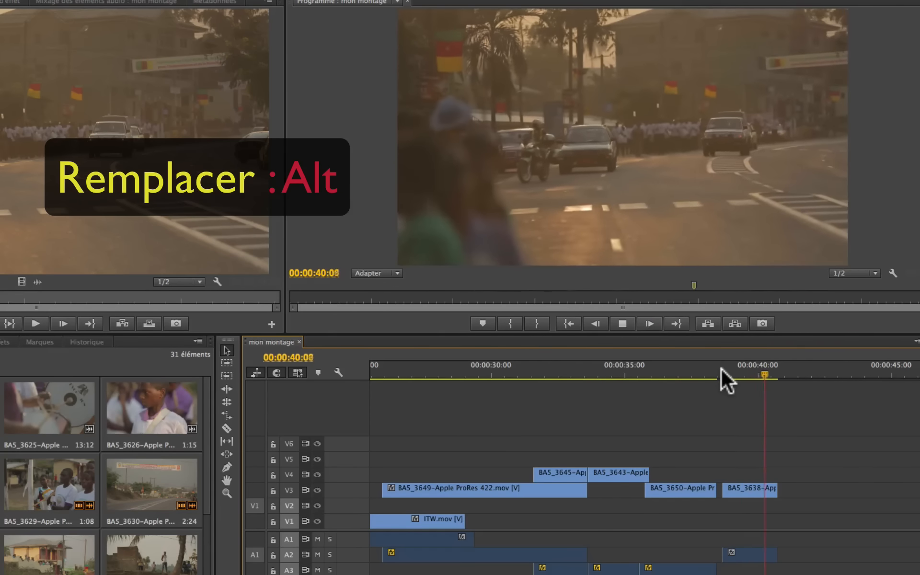
{"action": "key", "text": "space"}
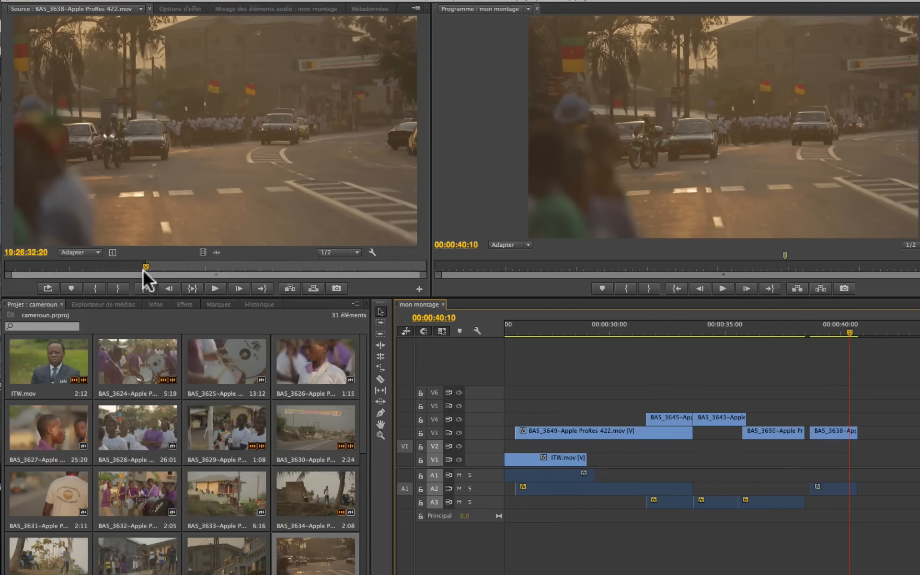
Step: Try replacing the last V3 clip again with the source playhead at 19:26:36:01, and undo the replacement back to BA5_3651
{"action": "left_click", "coordinate": [234, 266]}
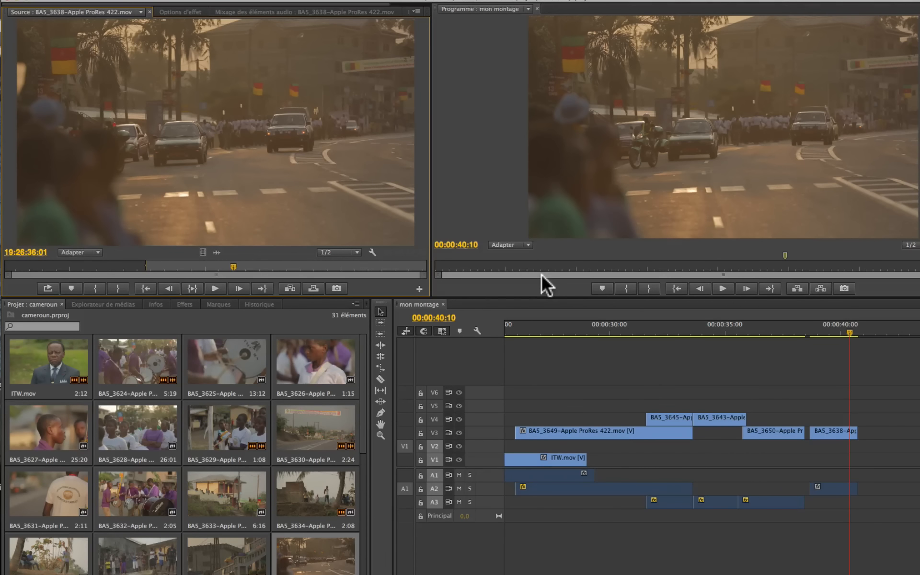
{"action": "left_click_drag", "start_coordinate": [196, 126], "coordinate": [822, 433]}
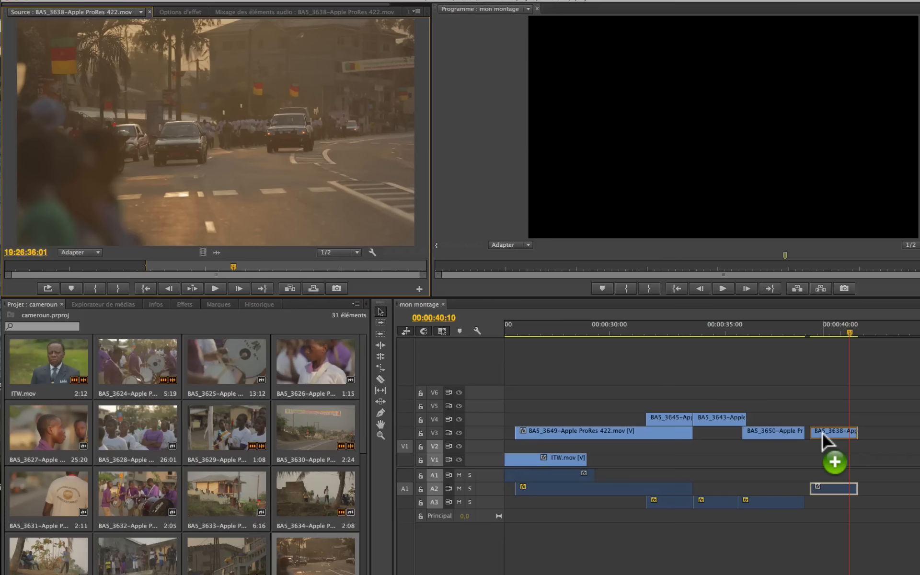
{"action": "left_click_drag", "start_coordinate": [822, 434], "coordinate": [822, 433]}
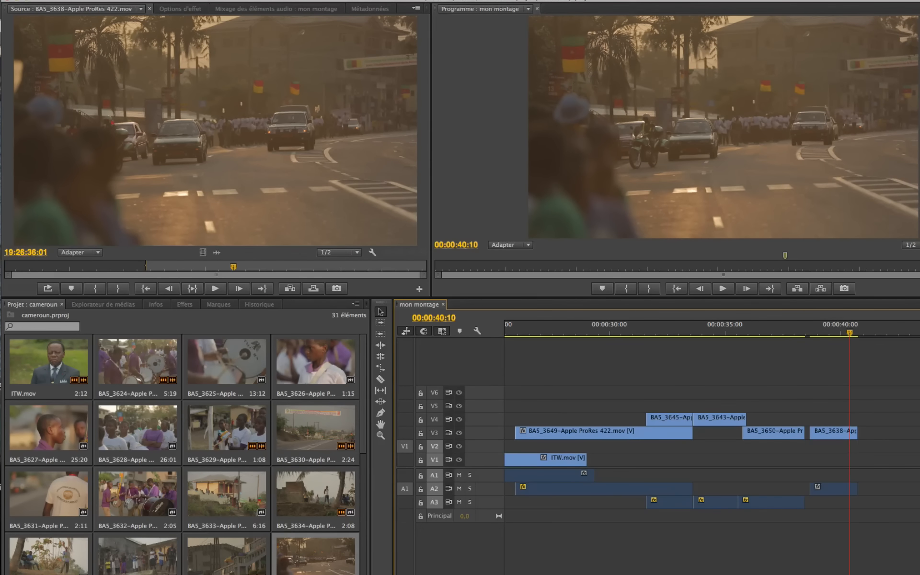
{"action": "key", "text": "super+z"}
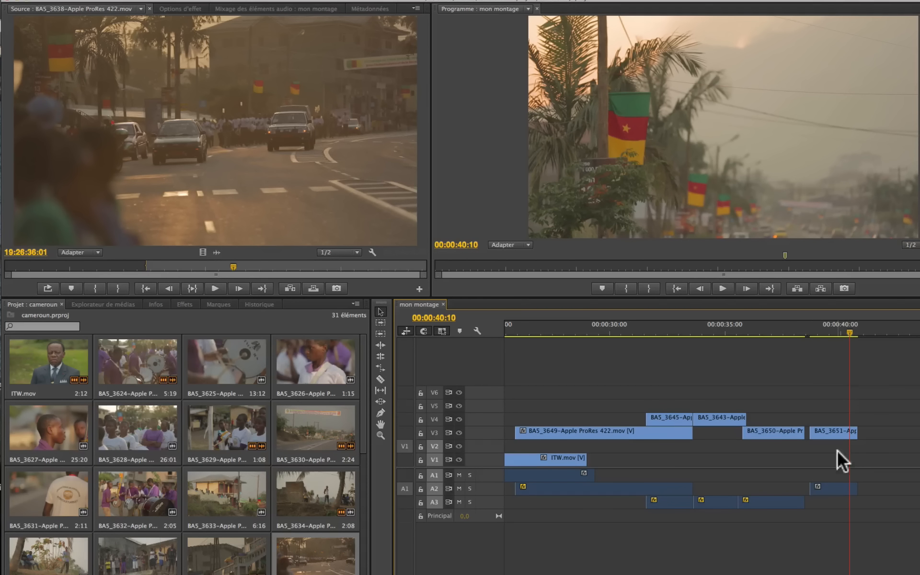
Step: Try to replace the selected BA5_3651 clip on V3 with the Source monitor clip using Replace With Clip
{"action": "left_click", "coordinate": [830, 431]}
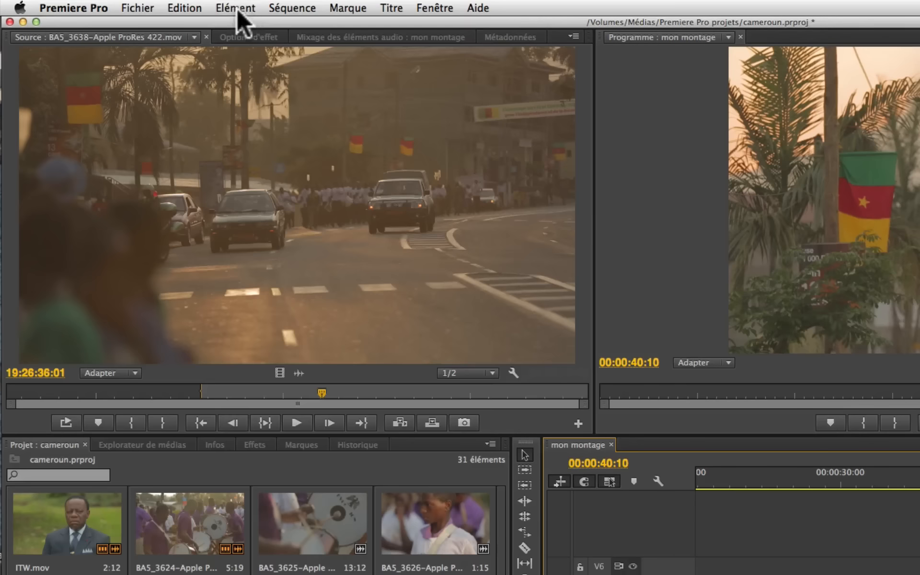
{"action": "left_click", "coordinate": [236, 7]}
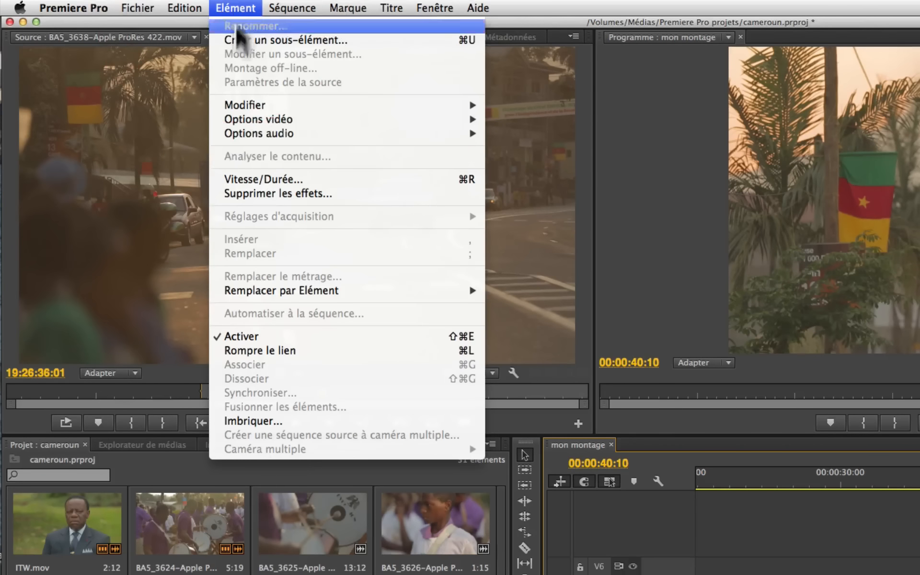
{"action": "mouse_move", "coordinate": [334, 292]}
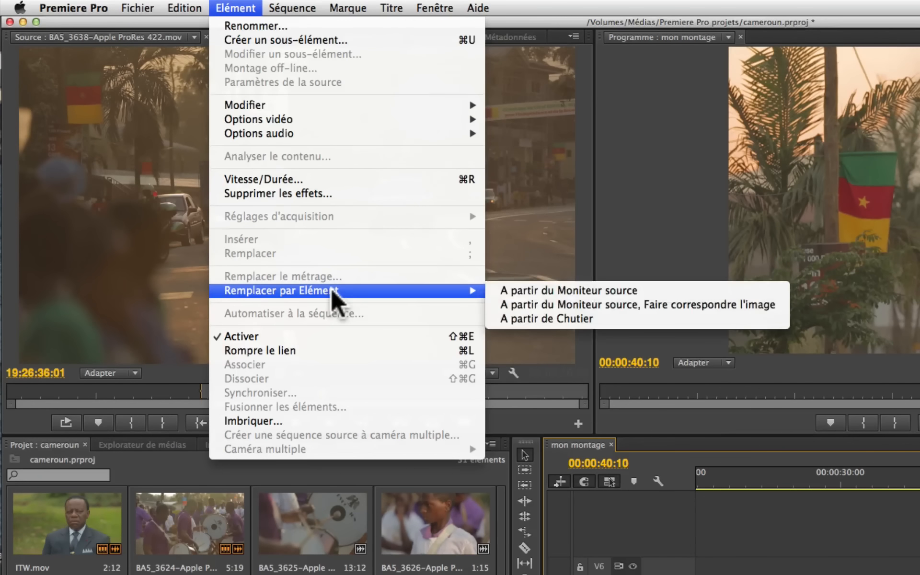
{"action": "left_click", "coordinate": [538, 291]}
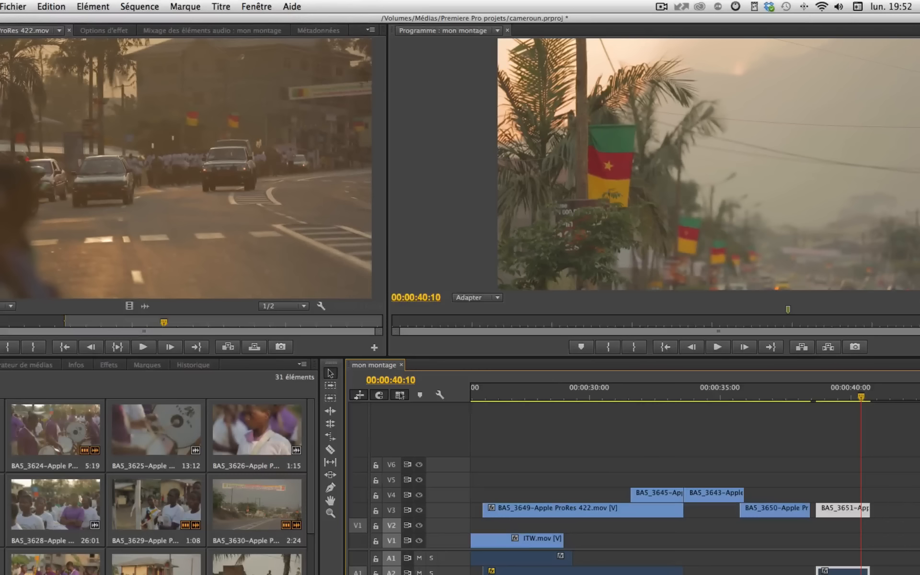
{"action": "left_click", "coordinate": [901, 459]}
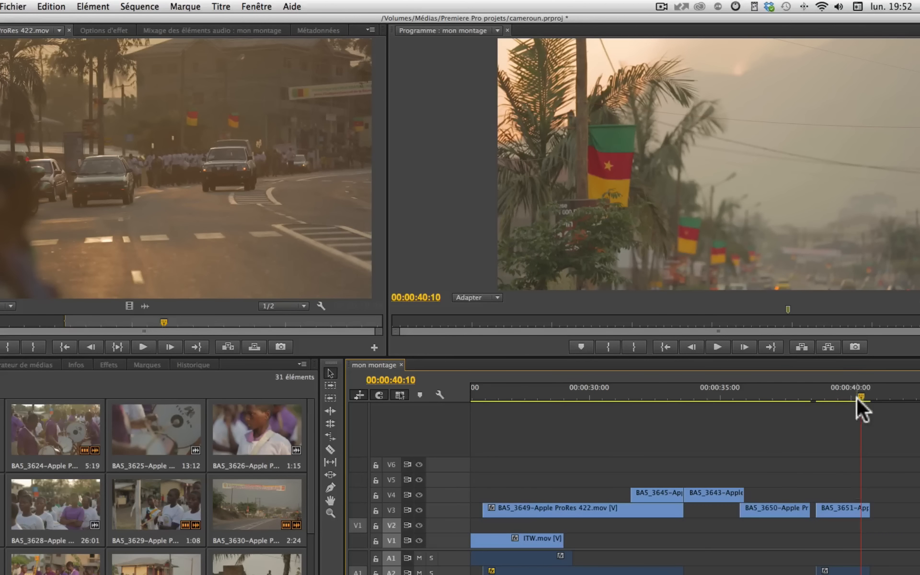
Step: Move the playhead to 00:00:39:23 and replace the BA5_3651 clip with the Source monitor's BA5_3638 clip using Replace With Clip
{"action": "left_click_drag", "start_coordinate": [861, 393], "coordinate": [849, 395]}
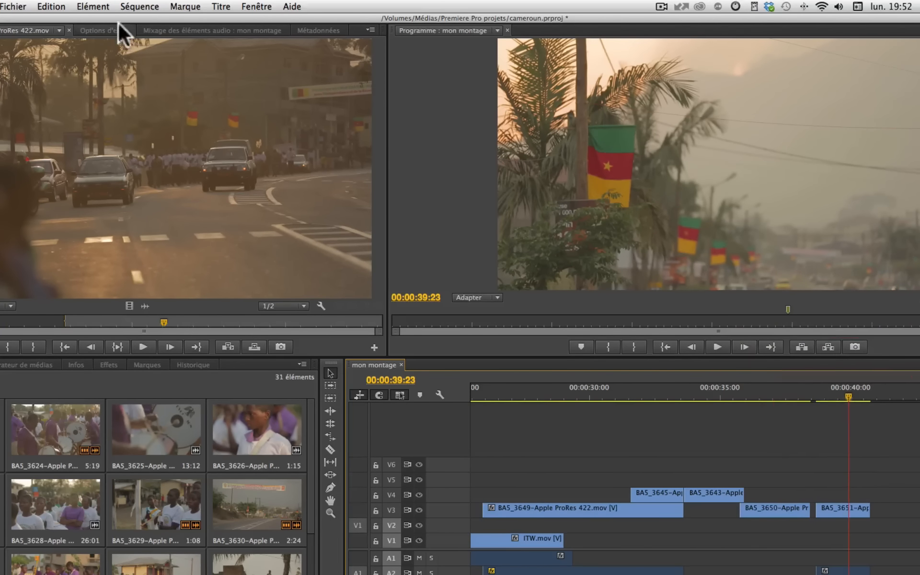
{"action": "left_click", "coordinate": [95, 6]}
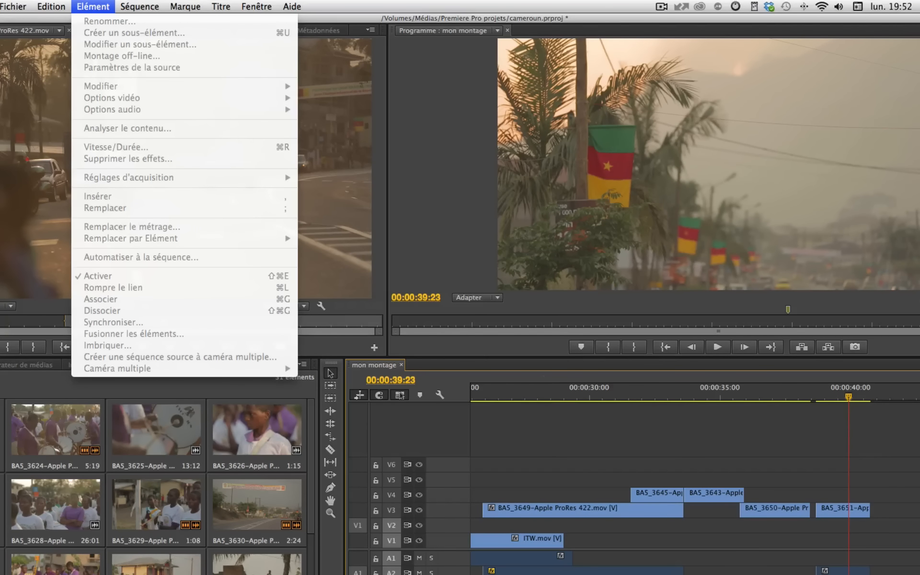
{"action": "left_click", "coordinate": [842, 521]}
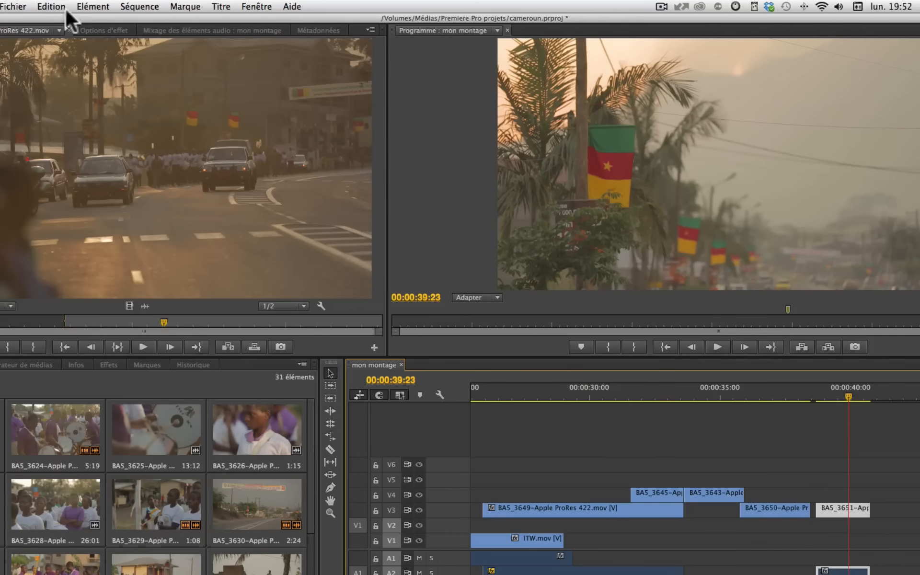
{"action": "left_click", "coordinate": [83, 8]}
{"action": "mouse_move", "coordinate": [129, 241]}
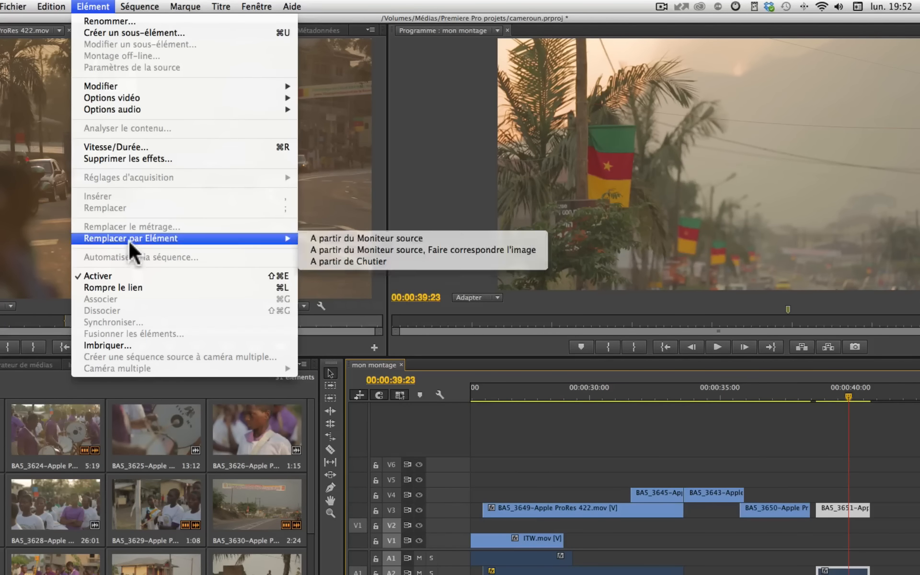
{"action": "left_click", "coordinate": [357, 234]}
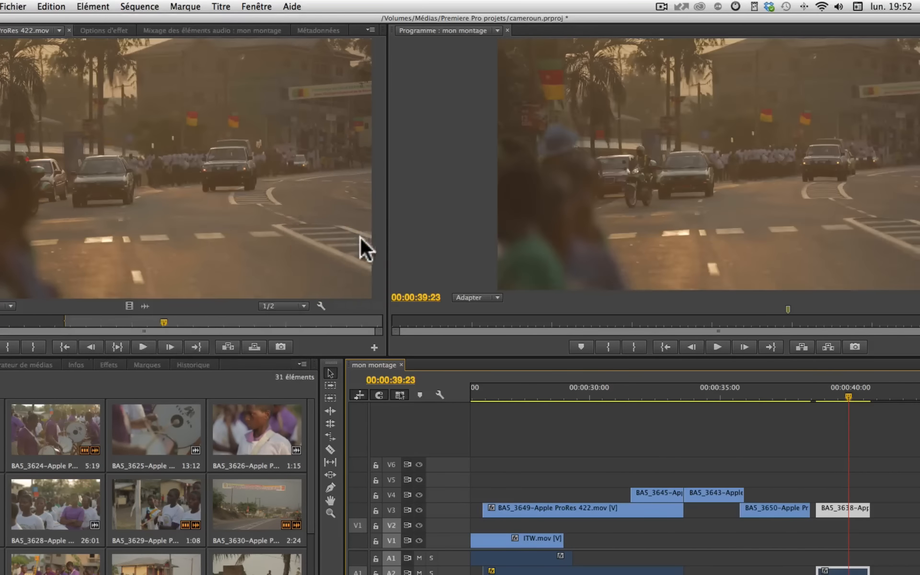
Step: Play the start of the montage into the BA5_3624 drummer clip and check the Replace With Clip options
{"action": "left_click", "coordinate": [817, 390]}
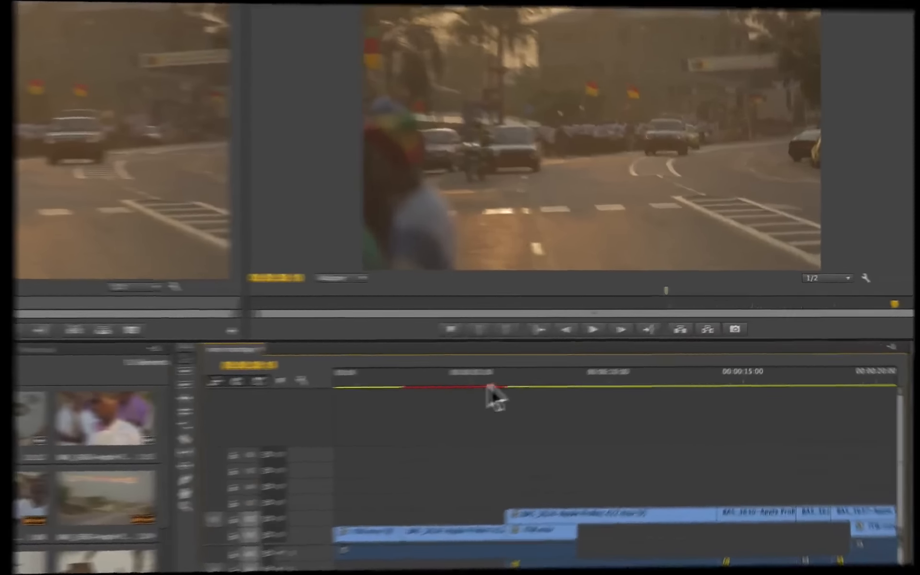
{"action": "left_click", "coordinate": [466, 379]}
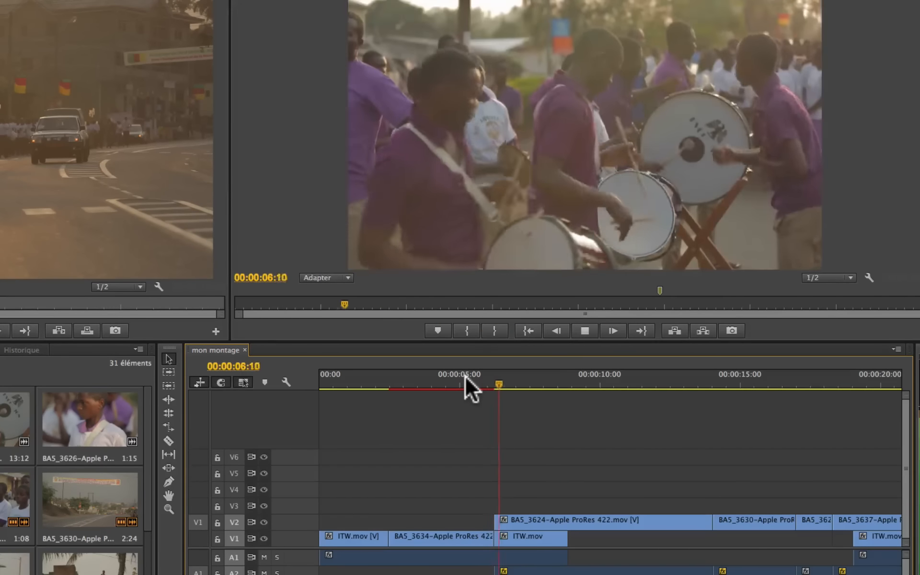
{"action": "key", "text": "space"}
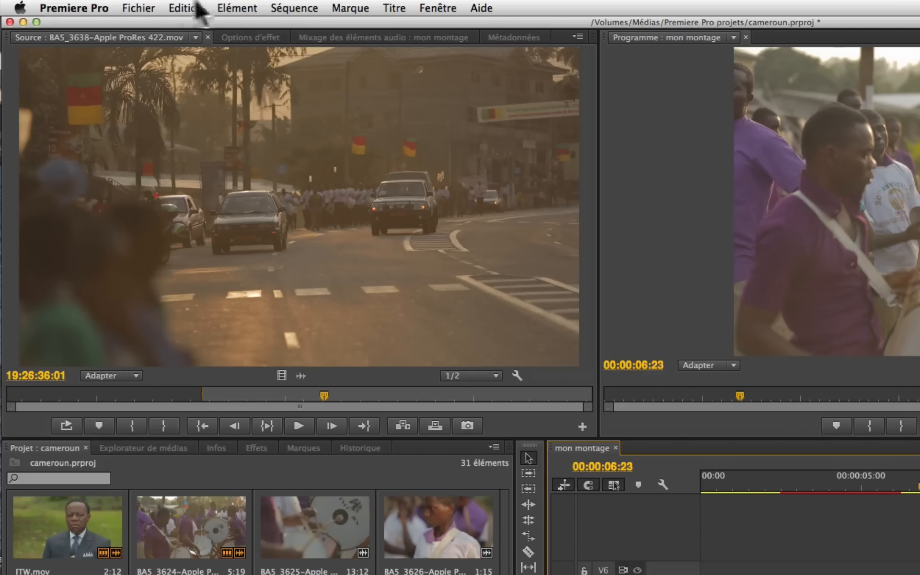
{"action": "left_click", "coordinate": [228, 8]}
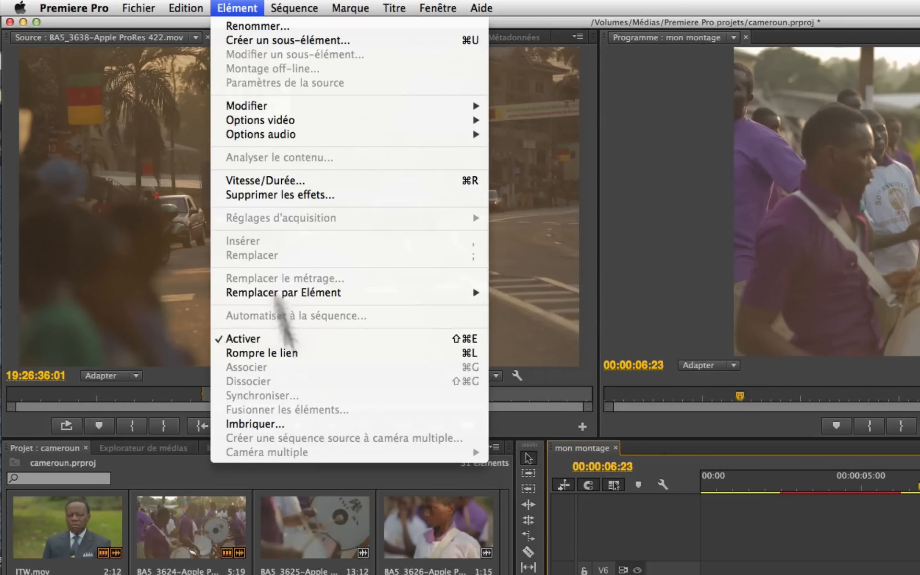
{"action": "mouse_move", "coordinate": [320, 295]}
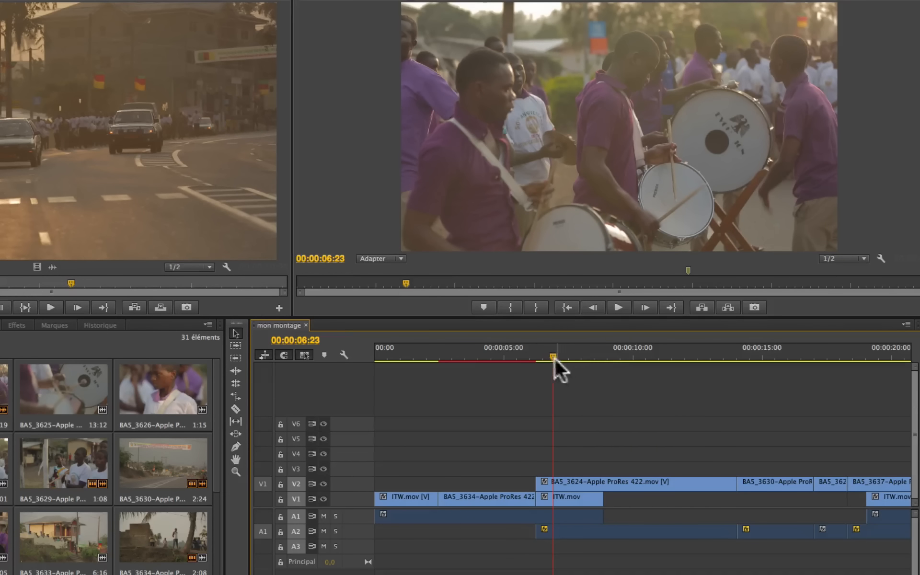
Step: Open BA5_3625 in the Source monitor and play the sequence from the start of the BA5_3624 clip through 00:00:14:11
{"action": "left_click", "coordinate": [554, 359]}
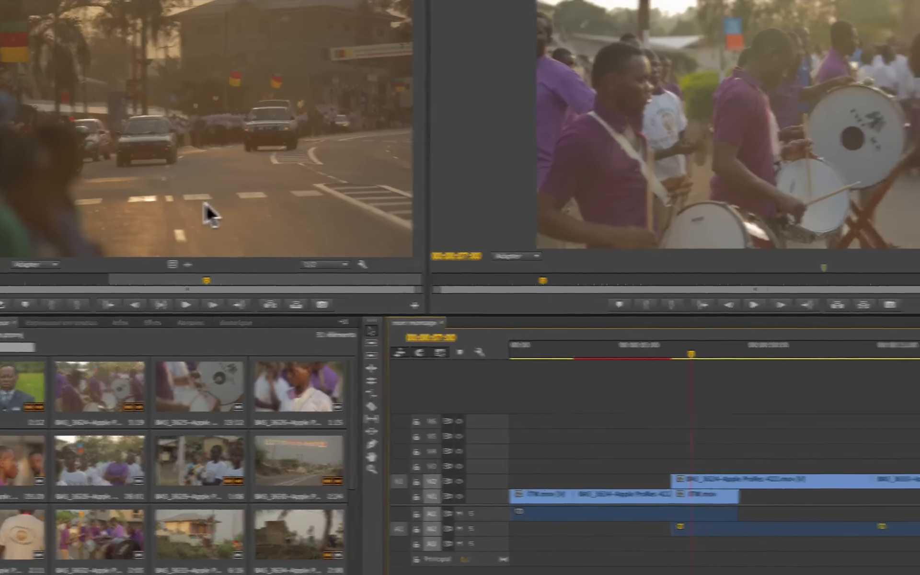
{"action": "left_click", "coordinate": [729, 355]}
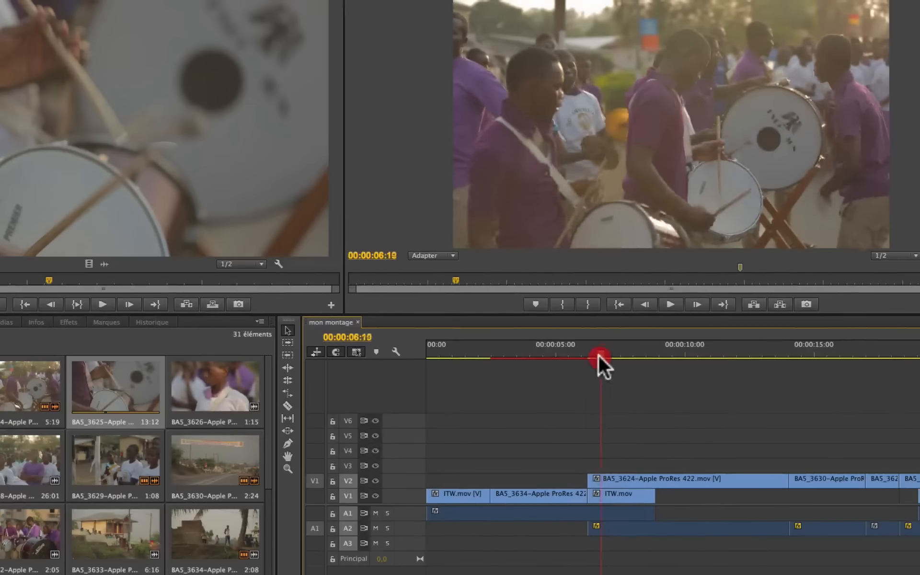
{"action": "key", "text": "space"}
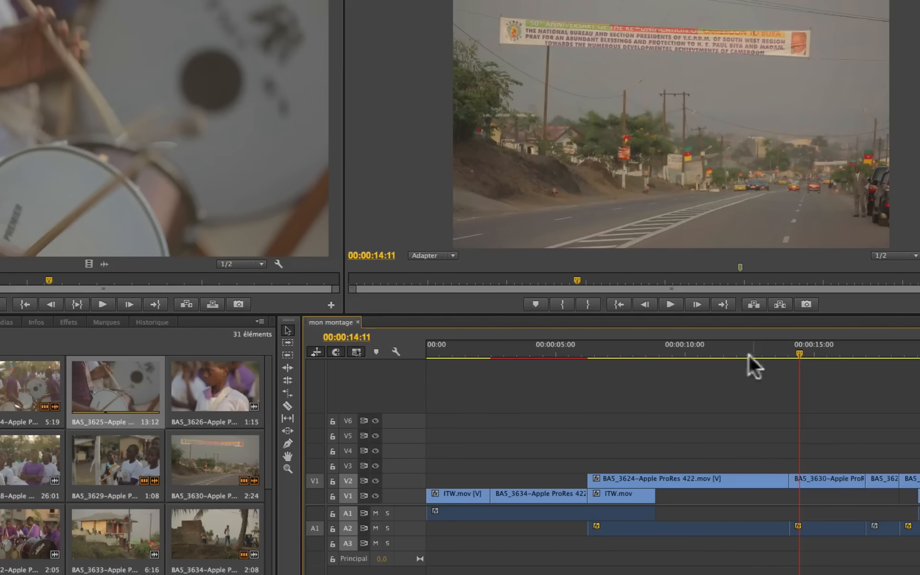
Step: Split the BA5_3624 clip on V2 at 00:00:11:01 with the Razor tool
{"action": "left_click_drag", "start_coordinate": [740, 355], "coordinate": [711, 363]}
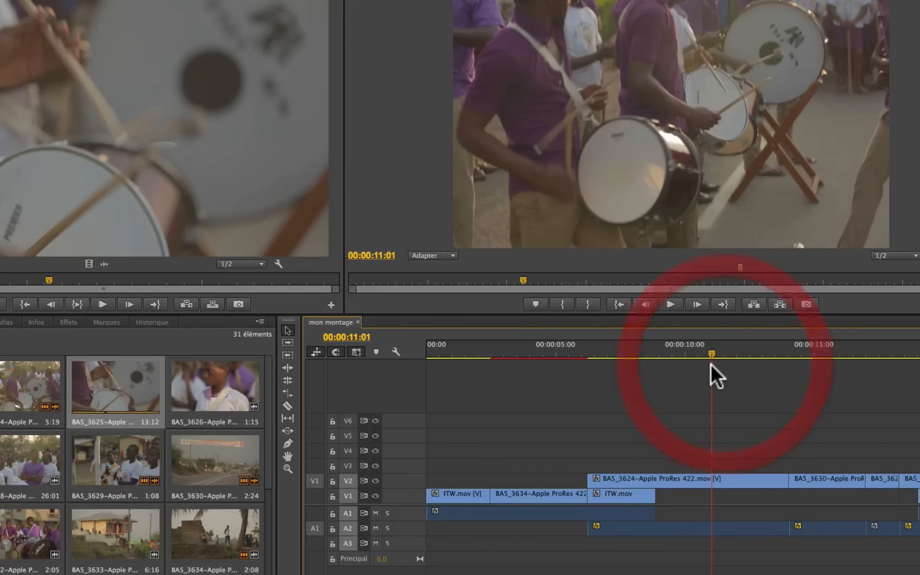
{"action": "key", "text": "c"}
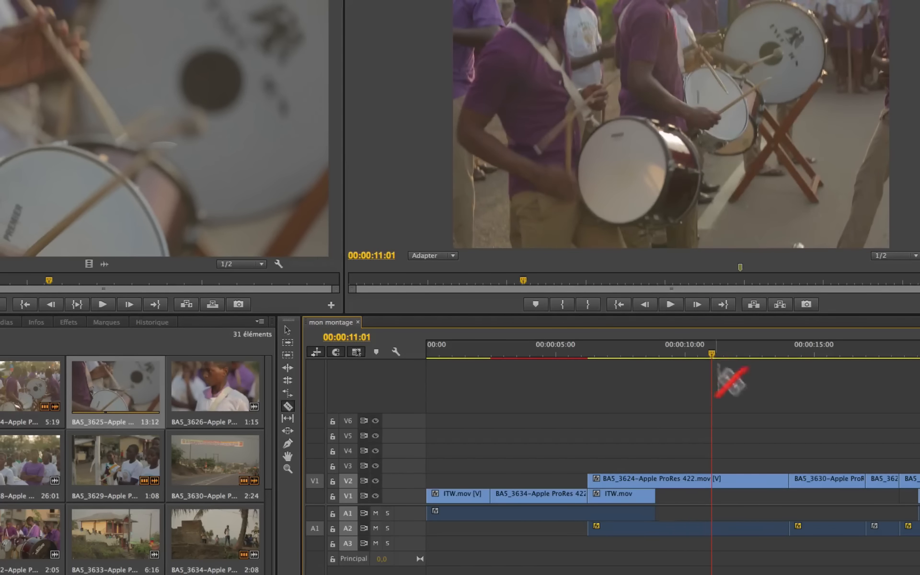
{"action": "left_click", "coordinate": [712, 479]}
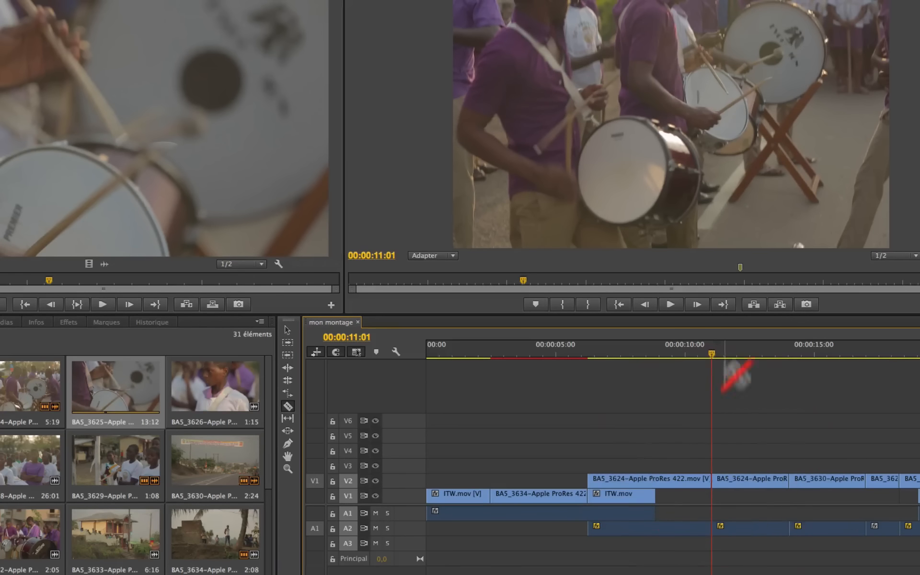
Step: Play the second BA5_3624 segment repeatedly from around the cut to locate the drummer's stick hit
{"action": "mouse_move", "coordinate": [707, 357]}
{"action": "left_mouse_down"}
{"action": "mouse_move", "coordinate": [658, 357]}
{"action": "mouse_move", "coordinate": [710, 355]}
{"action": "left_mouse_up"}
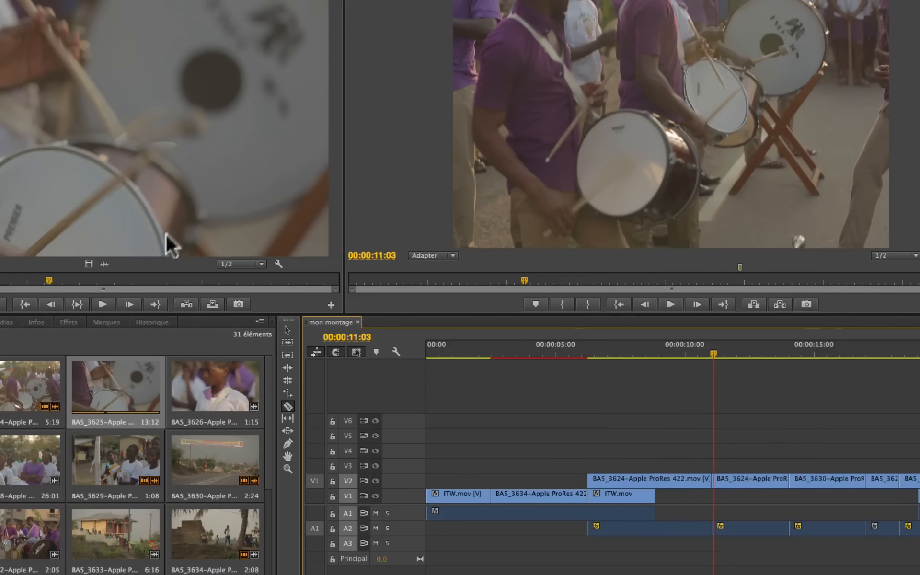
{"action": "scroll", "coordinate": [145, 134], "scroll_direction": "down", "scroll_amount": 10}
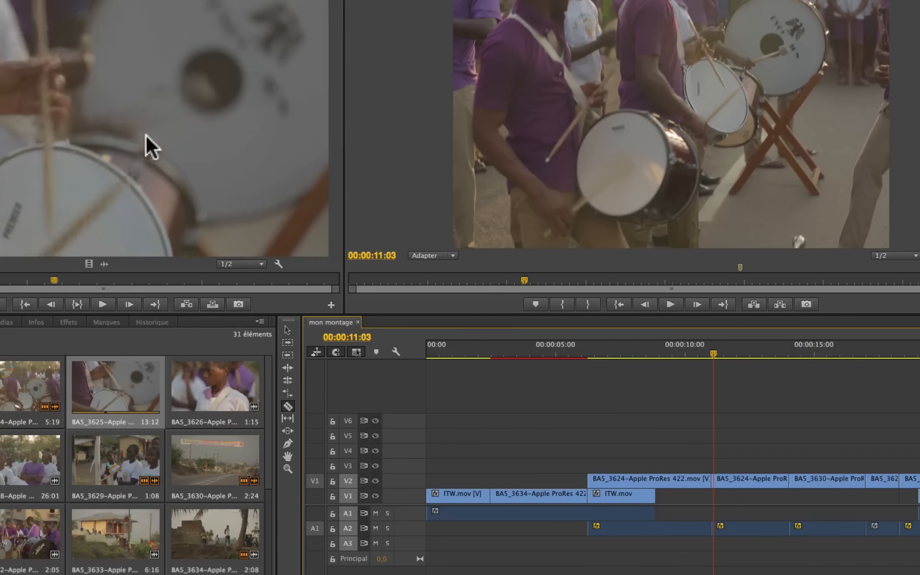
{"action": "left_click", "coordinate": [712, 352]}
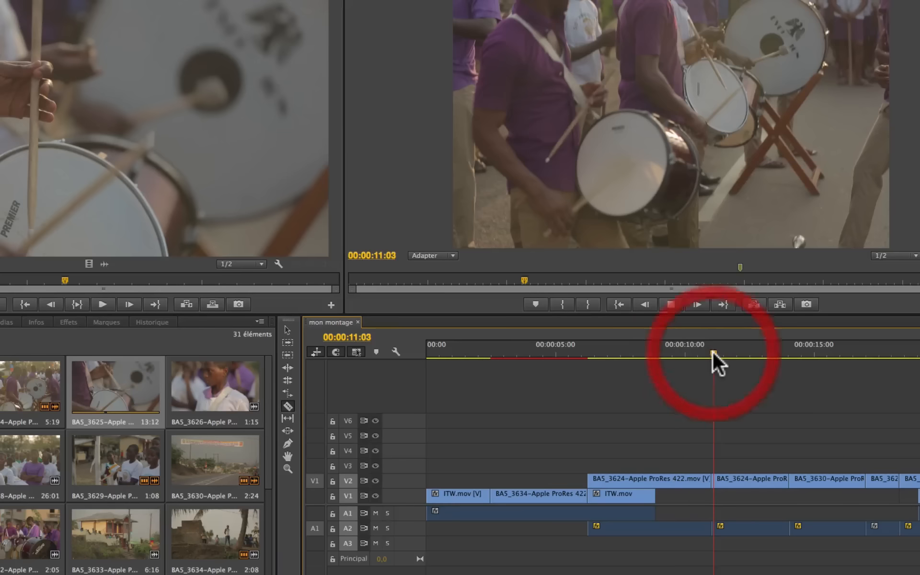
{"action": "key", "text": "space"}
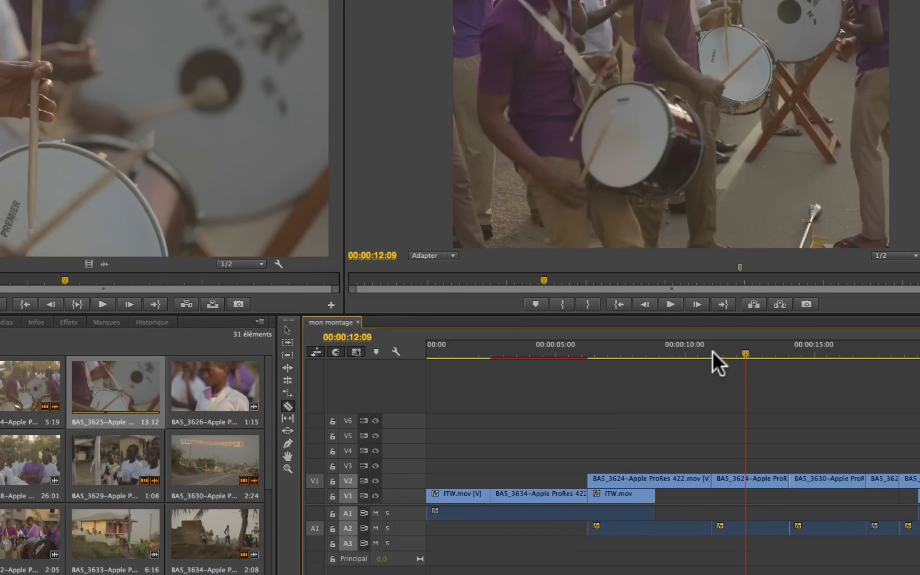
{"action": "key", "text": "Left"}
{"action": "key", "text": "Left"}
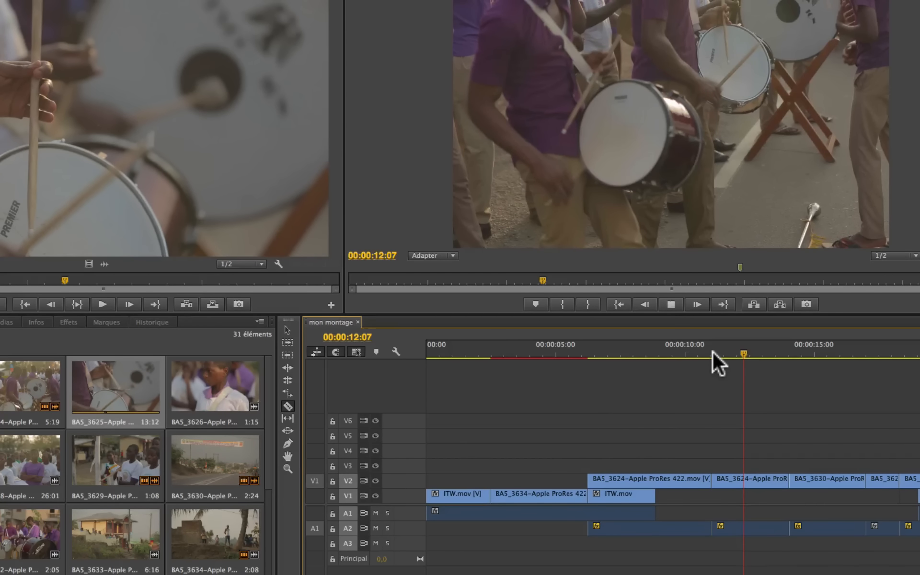
{"action": "left_click", "coordinate": [711, 352]}
{"action": "key", "text": "space"}
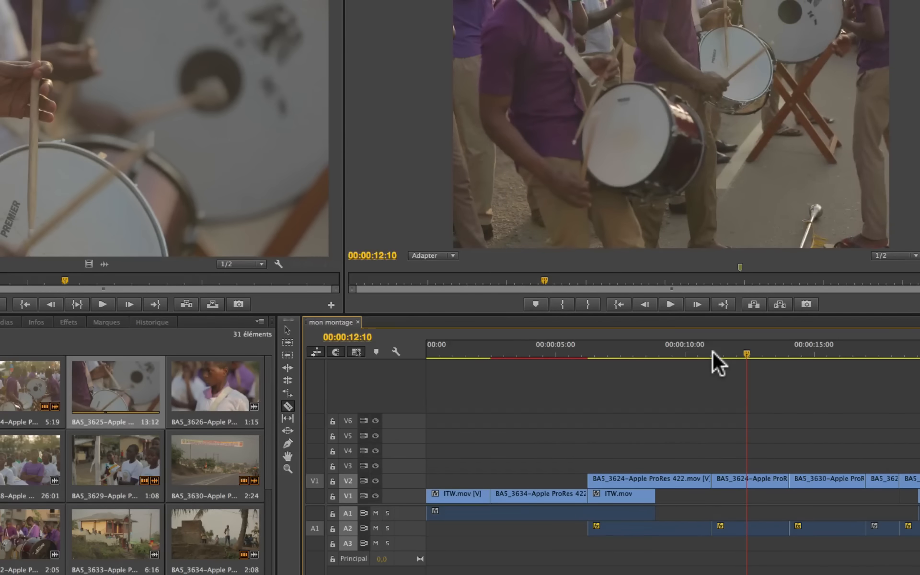
{"action": "key", "text": "space"}
{"action": "key", "text": "j"}
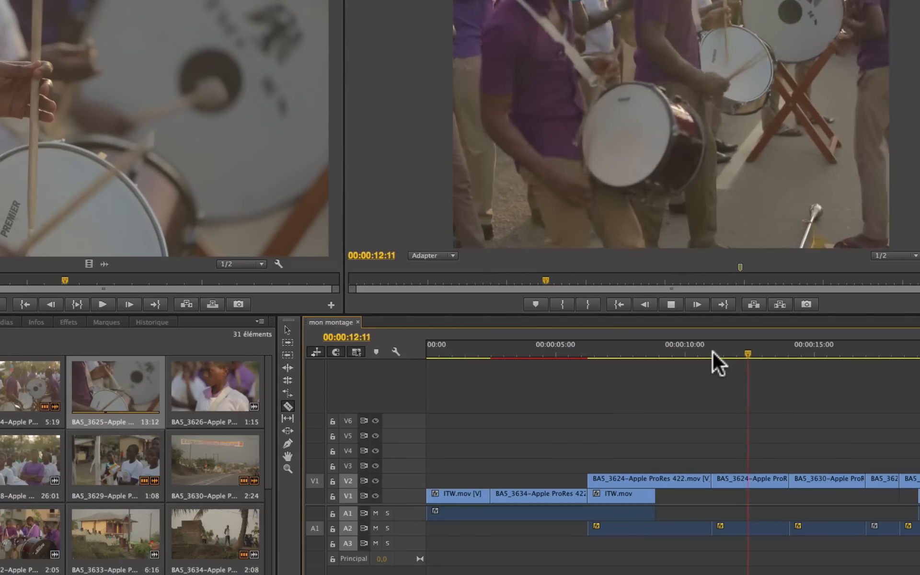
{"action": "key", "text": "l"}
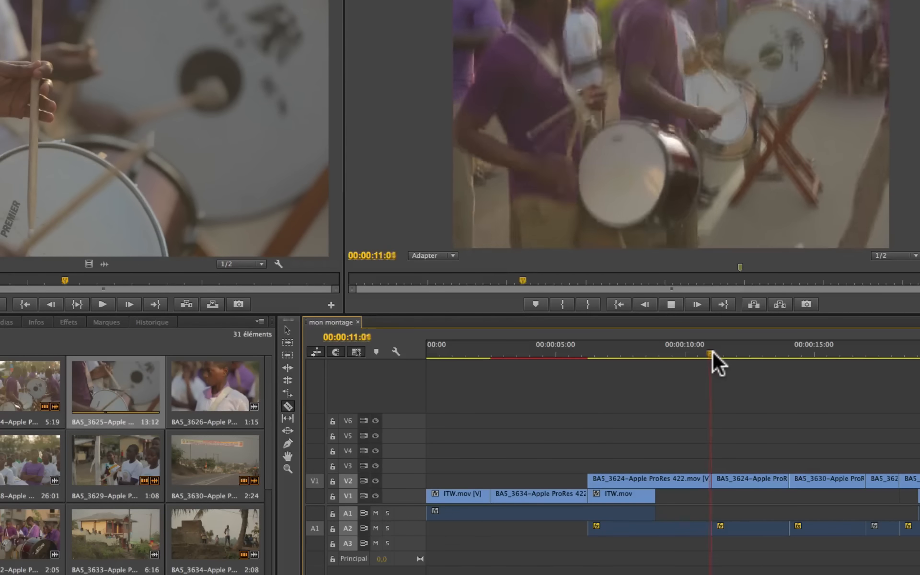
{"action": "key", "text": "space"}
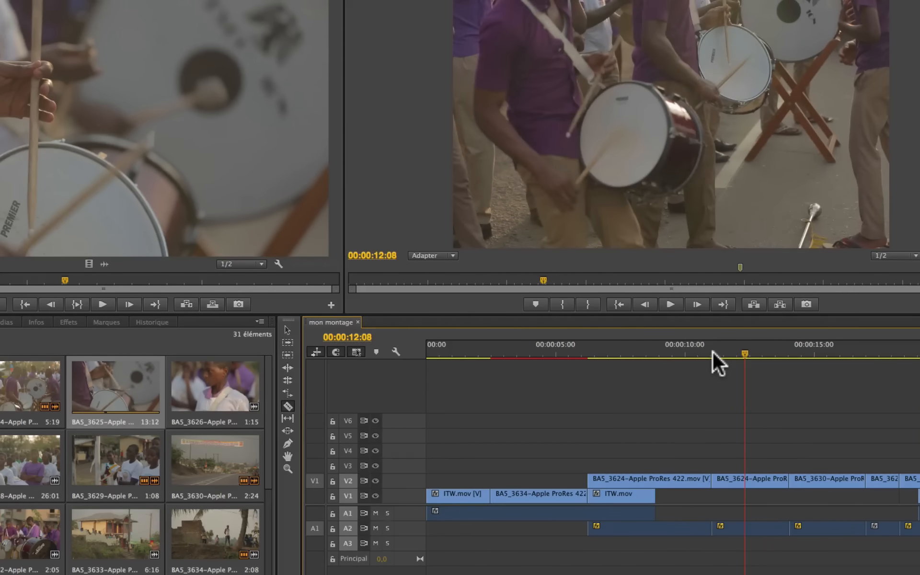
Step: Nudge the sequence playhead frame by frame onto the drumstick hit at 00:00:12:09
{"action": "key", "text": "Left"}
{"action": "key", "text": "Left"}
{"action": "key", "text": "Right"}
{"action": "key", "text": "Right"}
{"action": "key", "text": "Right"}
{"action": "key", "text": "Left"}
{"action": "key", "text": "Left"}
{"action": "key", "text": "Right"}
{"action": "key", "text": "Left"}
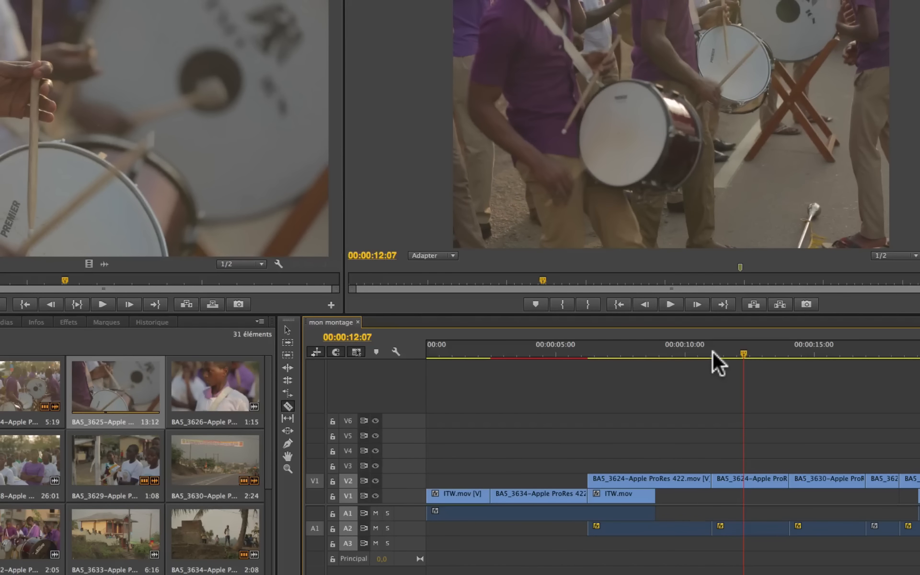
{"action": "key", "text": "Right"}
{"action": "key", "text": "Right"}
{"action": "key", "text": "Left"}
{"action": "key", "text": "Right"}
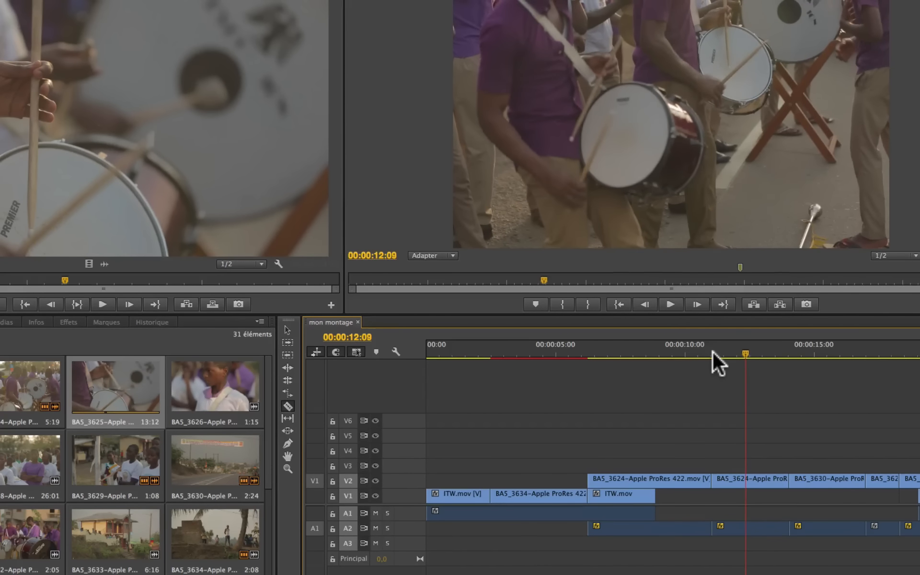
{"action": "key", "text": "Left"}
{"action": "key", "text": "Right"}
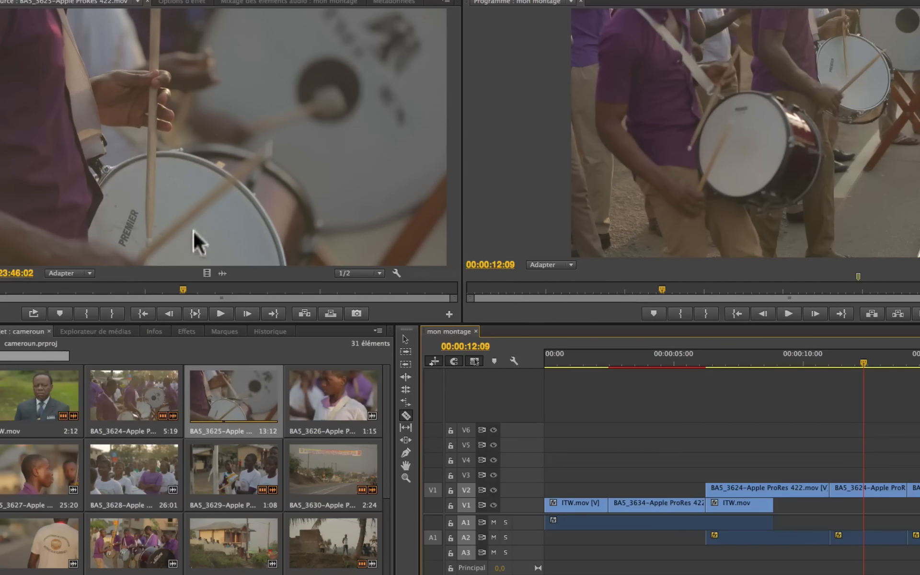
Step: Play BA5_3625 in the Source monitor and park its playhead on the drum hit at 19:23:46:23
{"action": "left_click_drag", "start_coordinate": [157, 287], "coordinate": [130, 289]}
{"action": "key", "text": "space"}
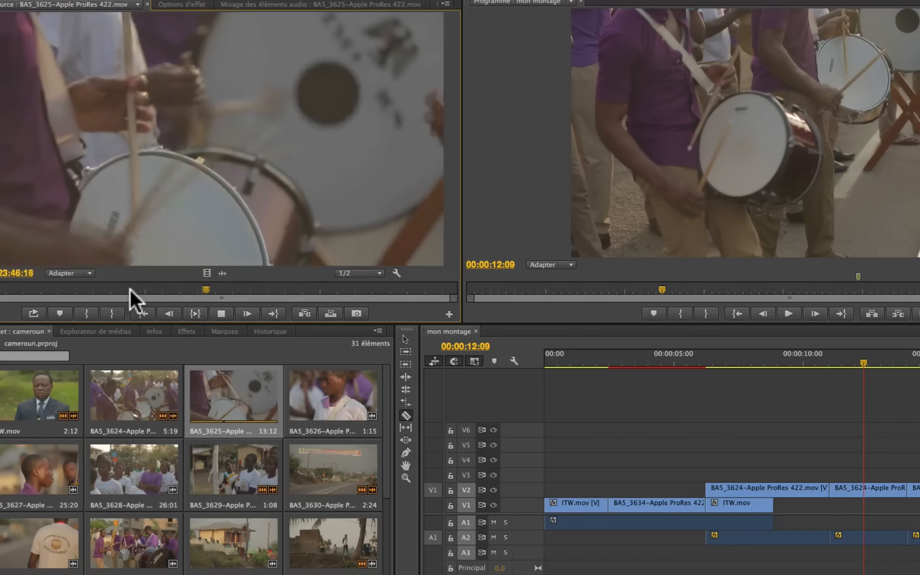
{"action": "key", "text": "space"}
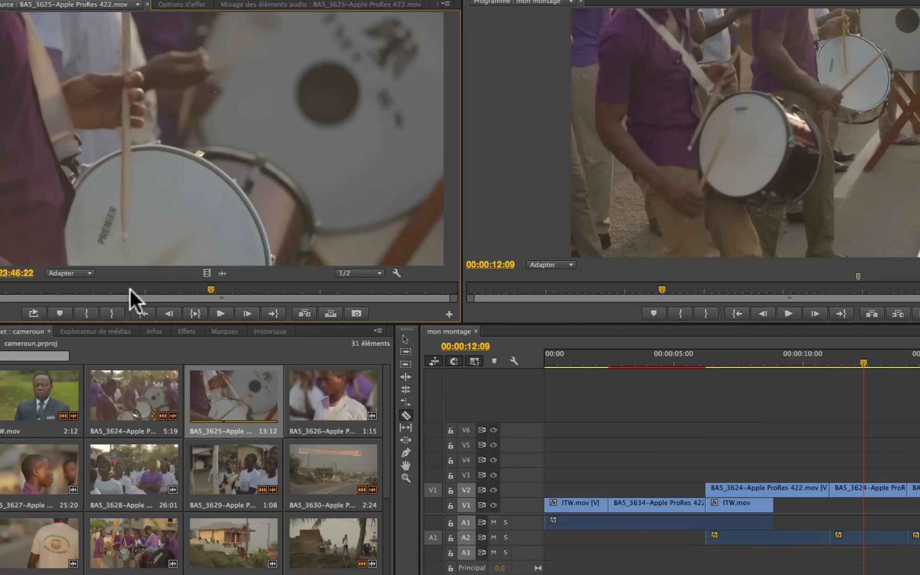
{"action": "key", "text": "Right"}
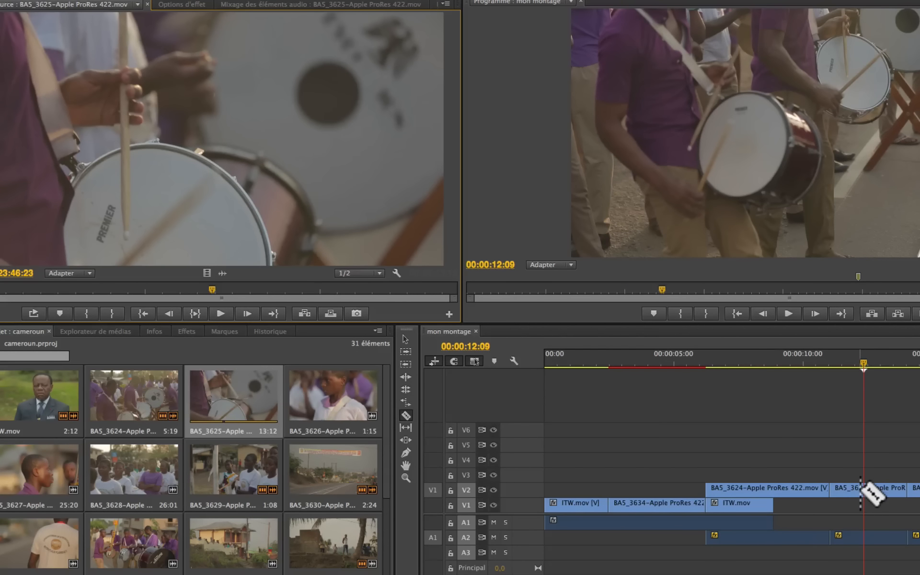
Step: Replace the second BA5_3624 segment on V2 with BA5_3625 using Replace With Clip from the Source monitor, Match Frame
{"action": "key", "text": "v"}
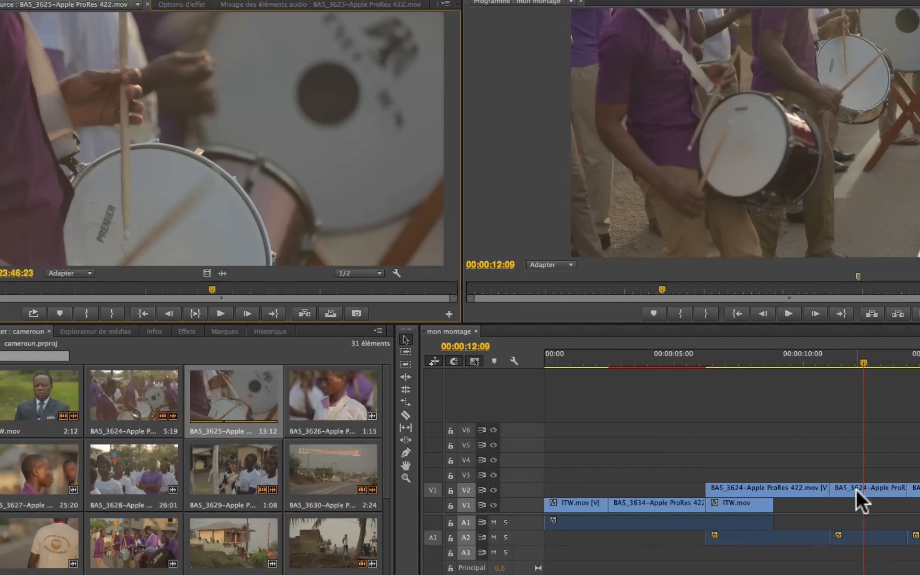
{"action": "left_click", "coordinate": [861, 488]}
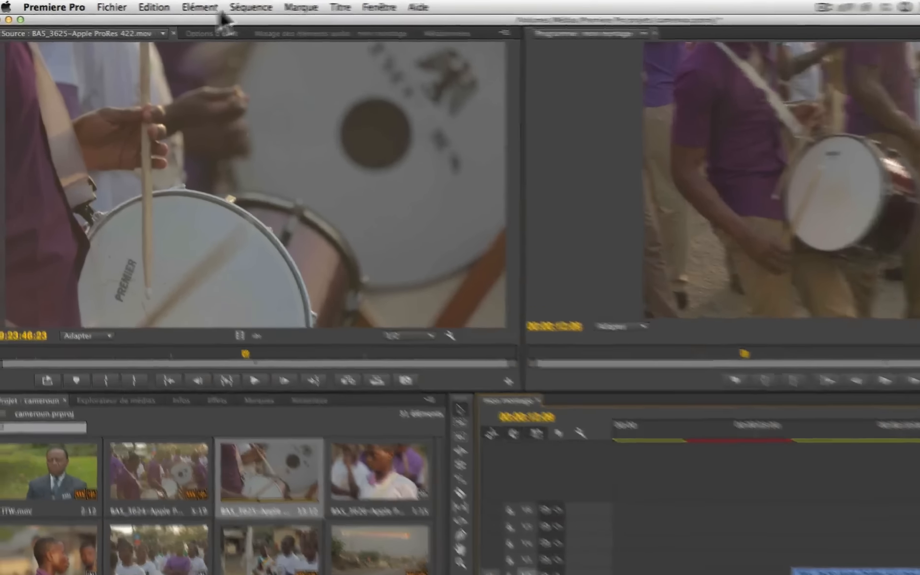
{"action": "left_click", "coordinate": [171, 6]}
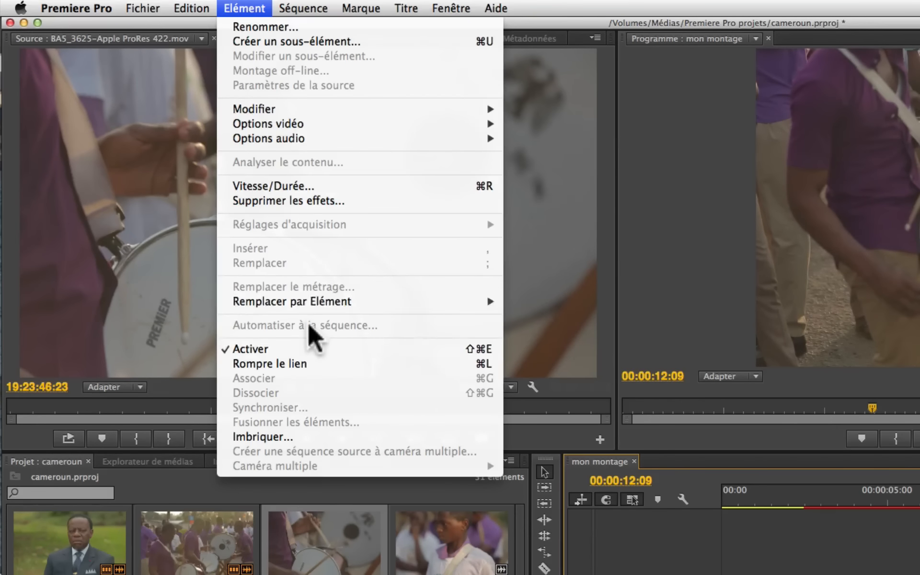
{"action": "mouse_move", "coordinate": [319, 304]}
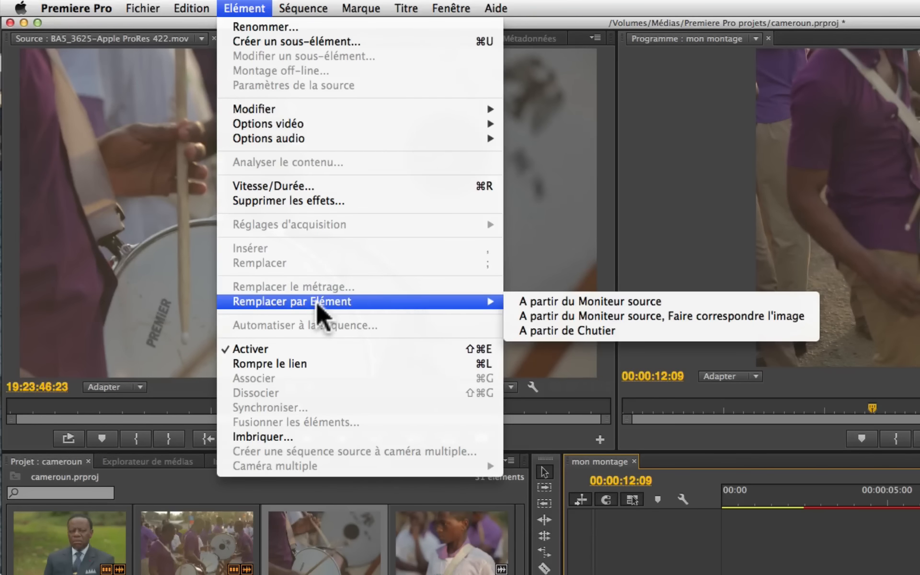
{"action": "left_click", "coordinate": [575, 316]}
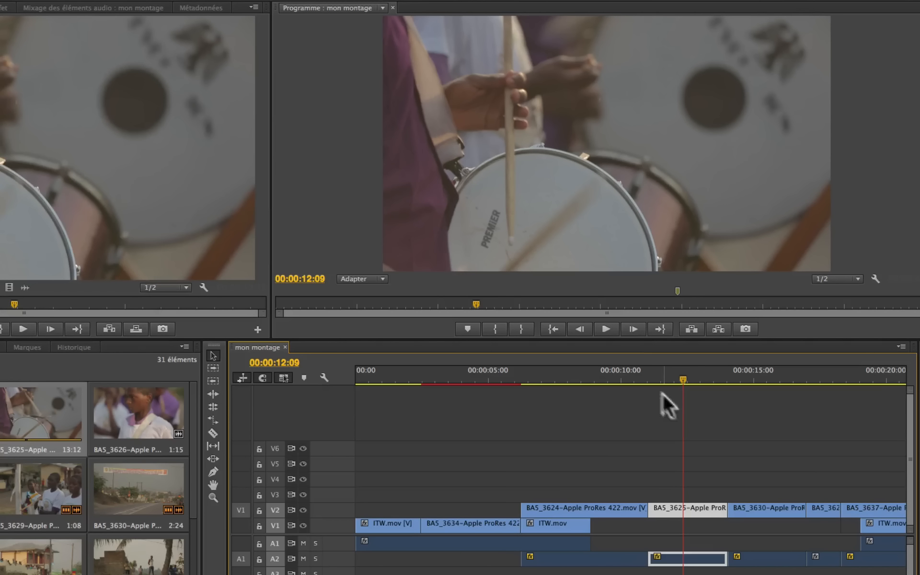
Step: Play the sequence across the cut, restarting from 00:00:07:18, to check the drum beat sync of the replaced clip
{"action": "left_click", "coordinate": [622, 375]}
{"action": "key", "text": "space"}
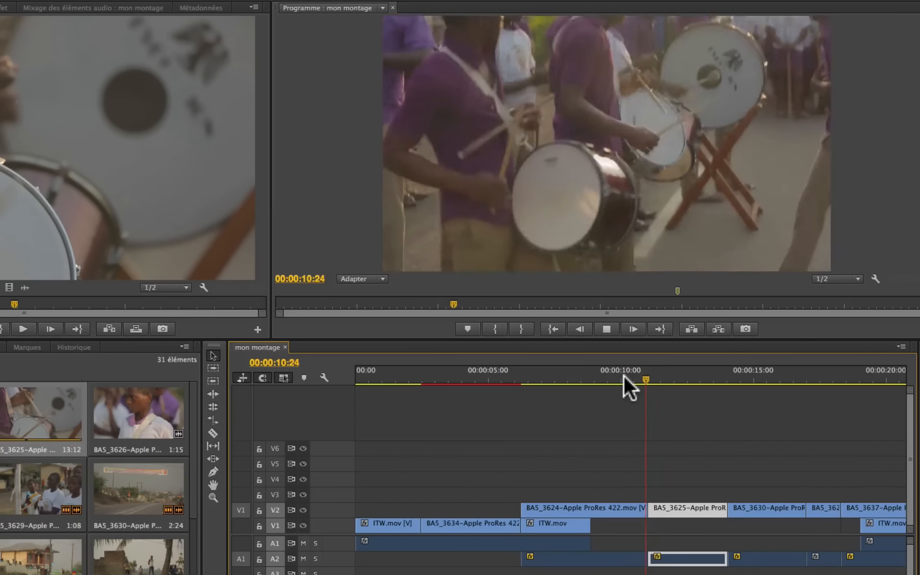
{"action": "left_click", "coordinate": [560, 378]}
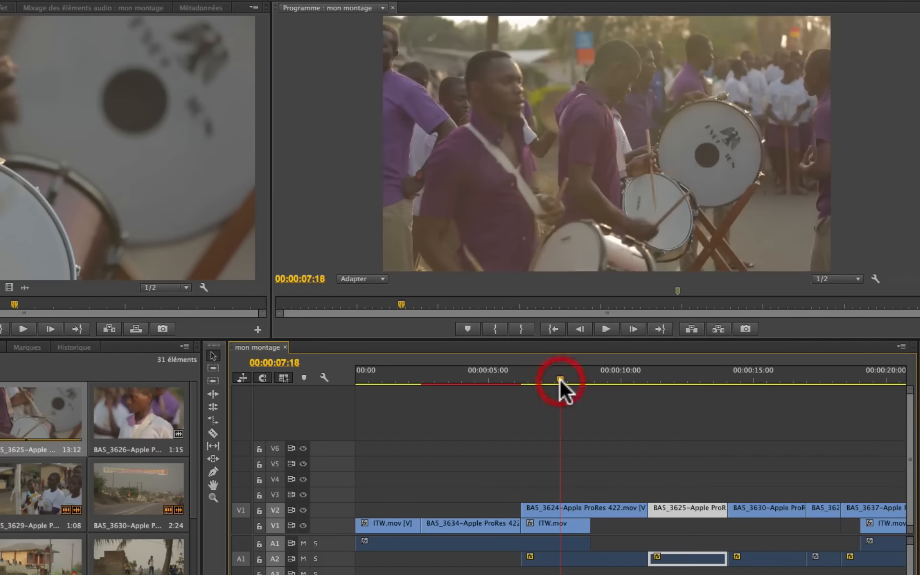
{"action": "key", "text": "space"}
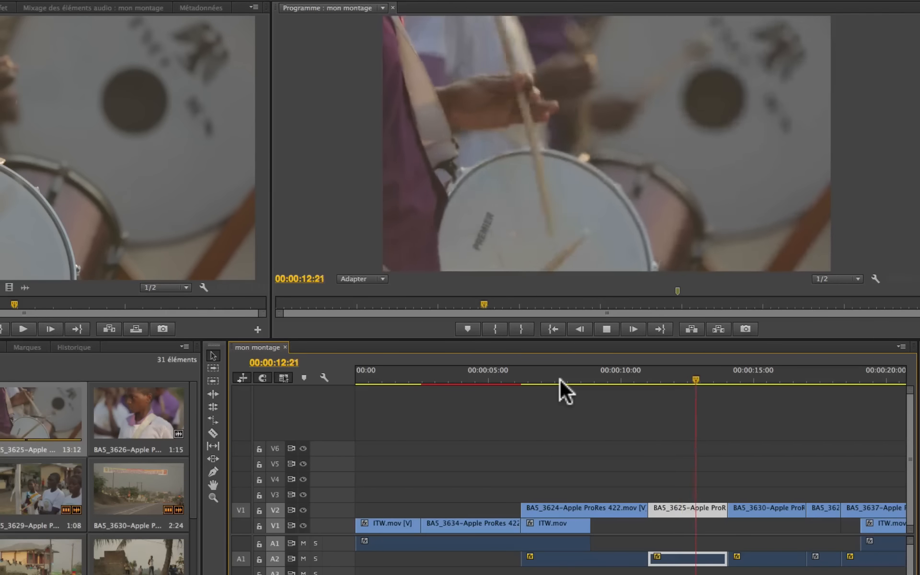
{"action": "key", "text": "space"}
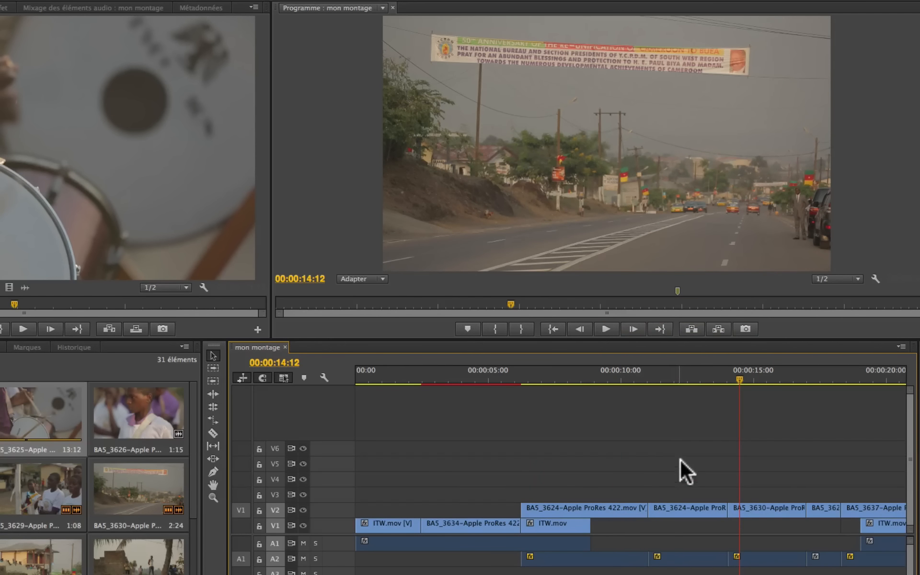
Step: Undo the clip replacement and the cut in BA5_3624 on V2, and replay the restored clip up to 00:00:09:16
{"action": "key", "text": "super+z"}
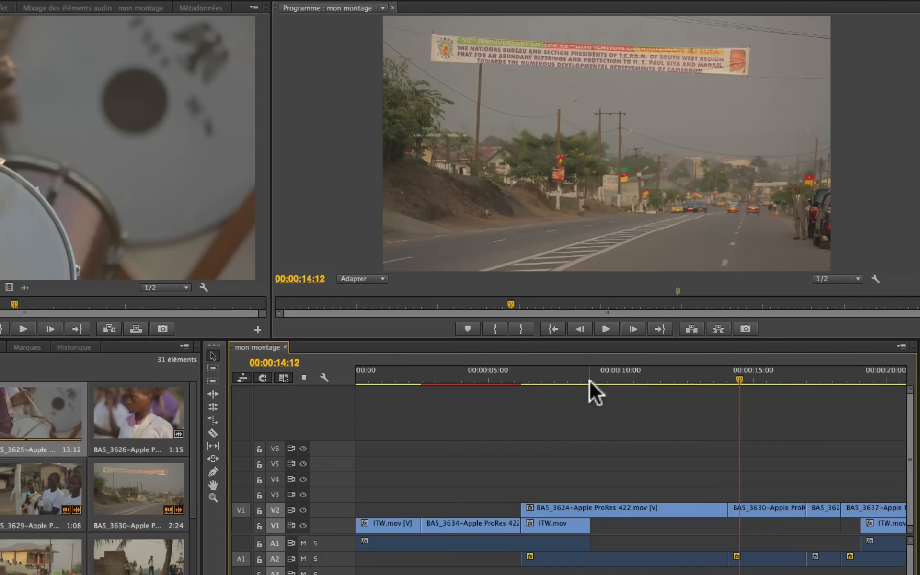
{"action": "left_click", "coordinate": [597, 367]}
{"action": "key", "text": "space"}
{"action": "key", "text": "space"}
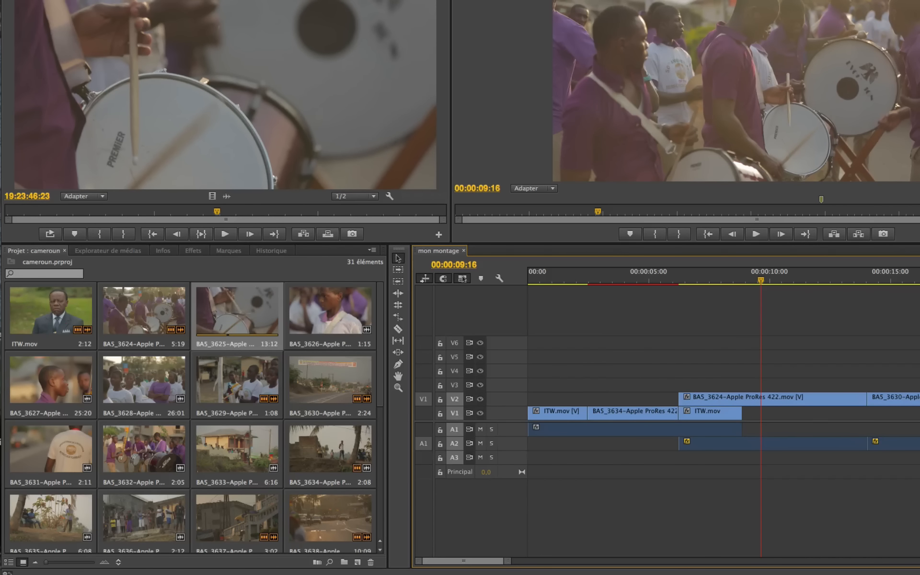
Step: Preview BA5_3637 in the project bin and replace the BA5_3638 clip on V3 with it using Replace With Clip from Bin
{"action": "scroll", "coordinate": [718, 408], "scroll_direction": "right", "scroll_amount": 5}
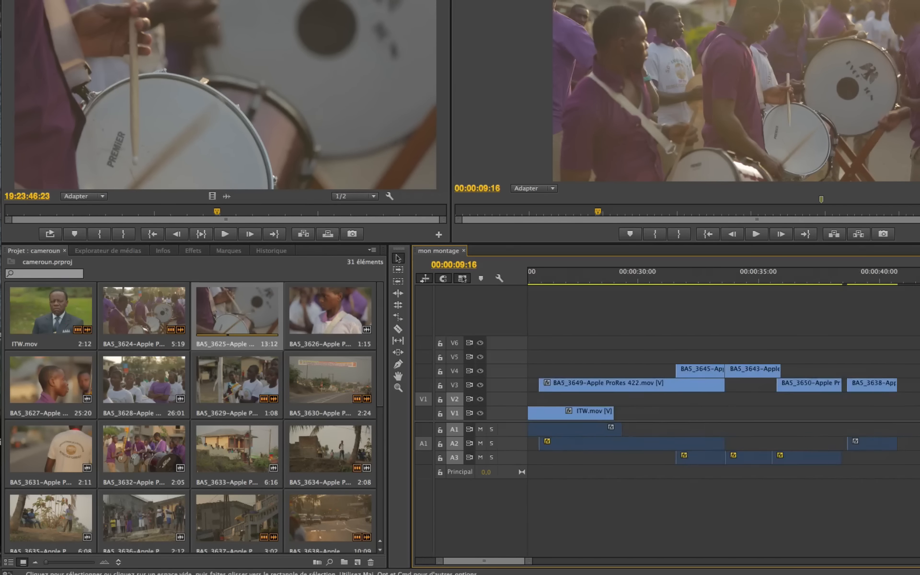
{"action": "left_click", "coordinate": [874, 284]}
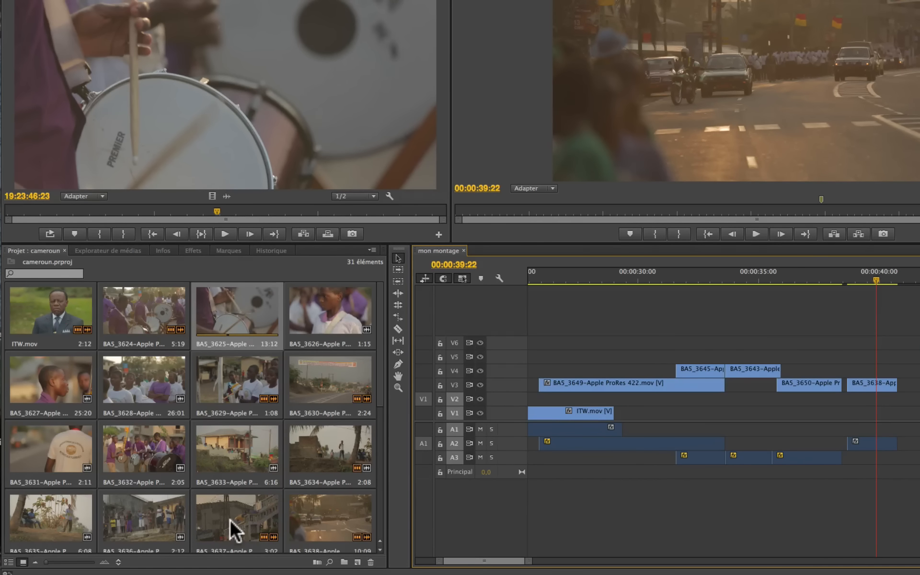
{"action": "left_click", "coordinate": [211, 525]}
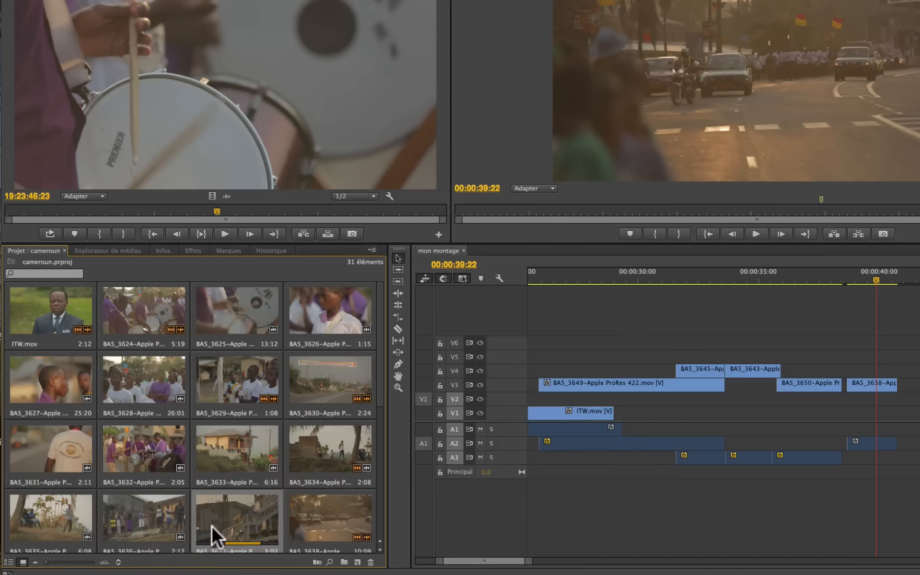
{"action": "key", "text": "space"}
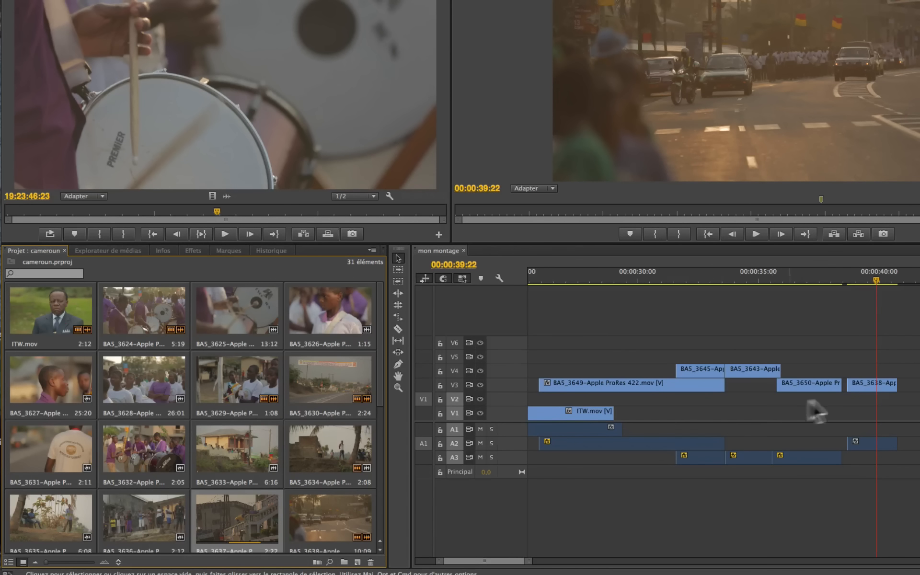
{"action": "left_click", "coordinate": [869, 382]}
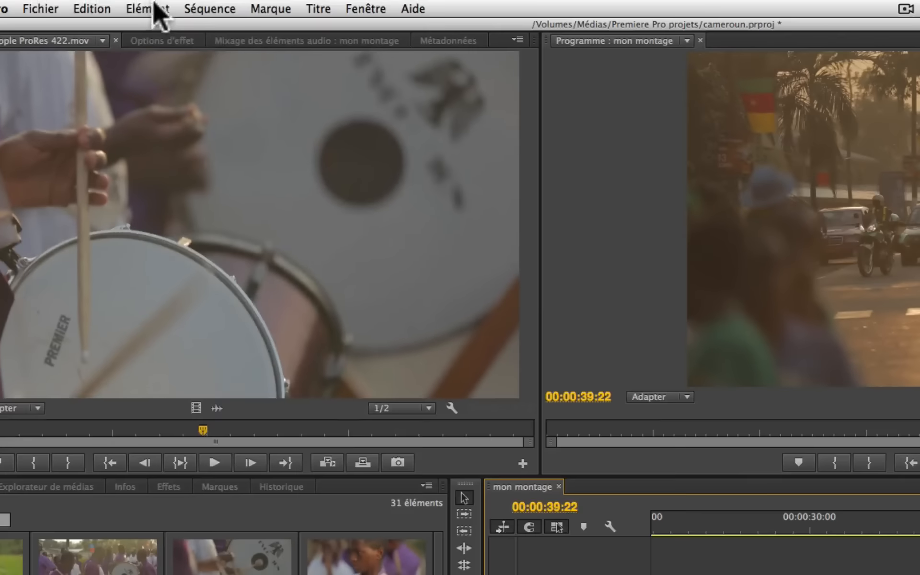
{"action": "left_click", "coordinate": [150, 9]}
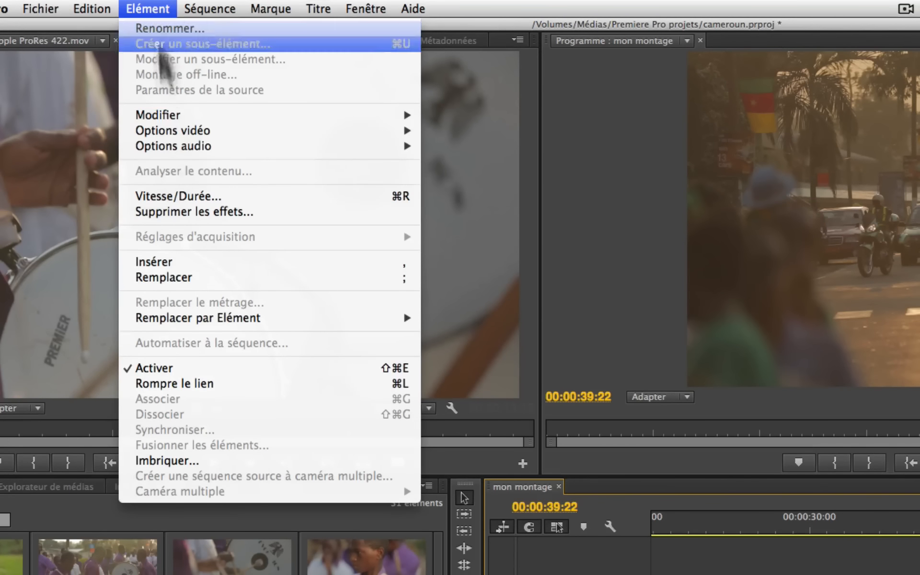
{"action": "mouse_move", "coordinate": [173, 321]}
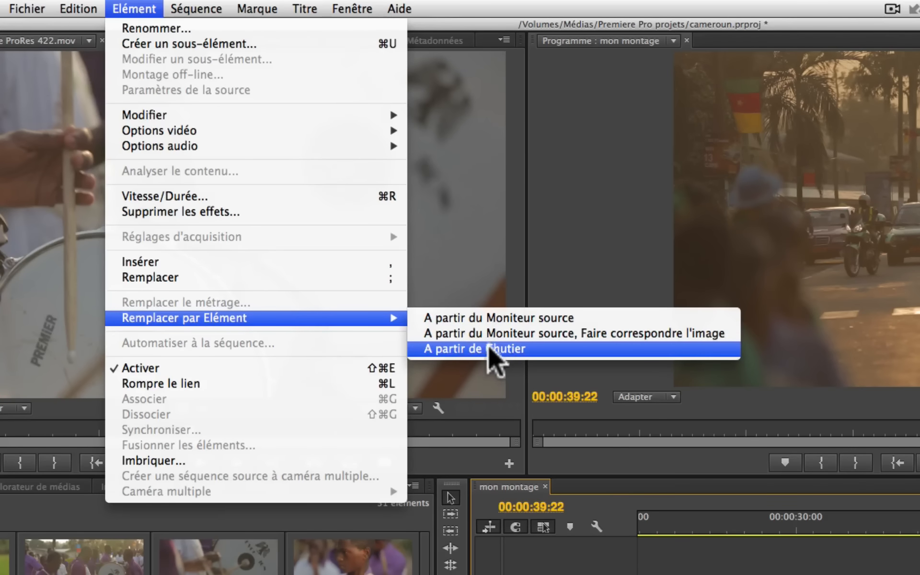
{"action": "left_click", "coordinate": [487, 348]}
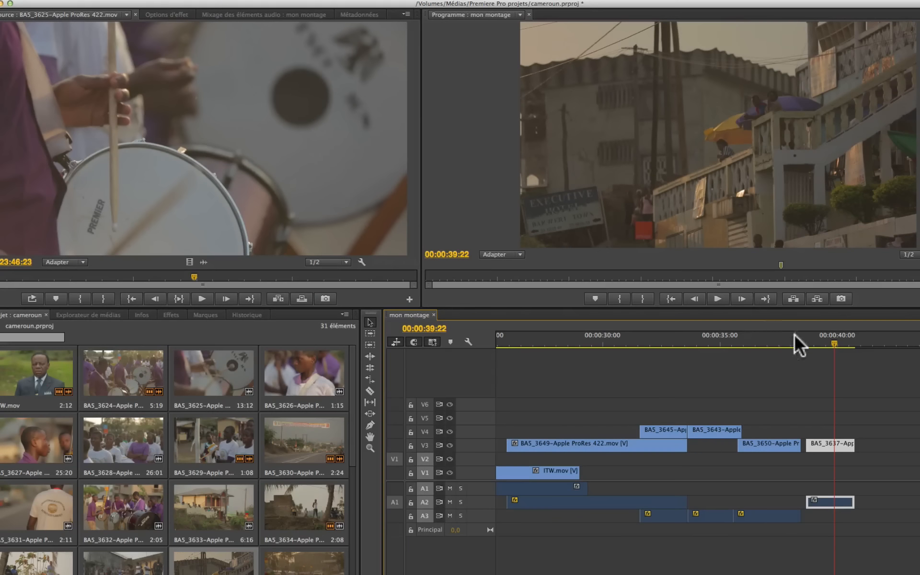
Step: Look over the Replace With Clip options and the Gang Source and Program option of both monitors
{"action": "left_click", "coordinate": [810, 342]}
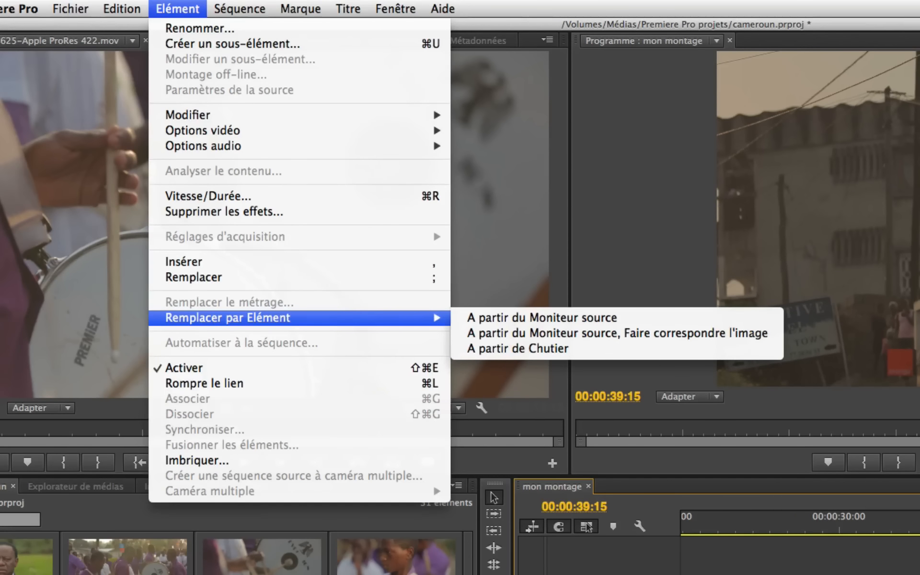
{"action": "key", "text": "Escape"}
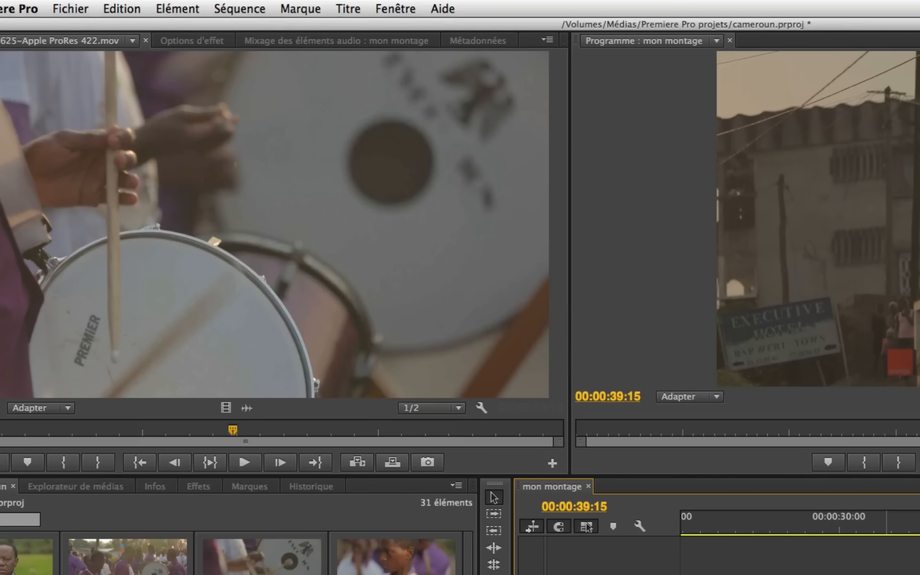
{"action": "left_click", "coordinate": [548, 40]}
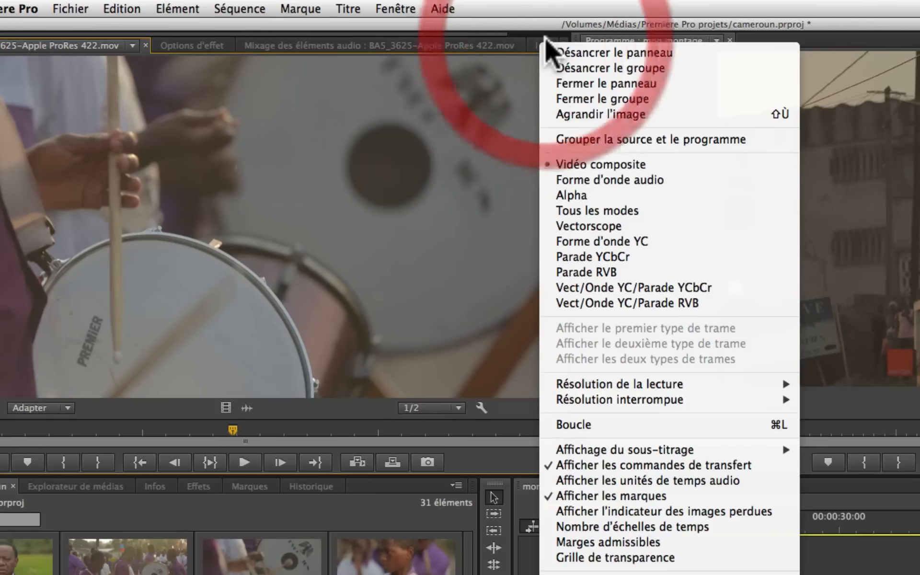
{"action": "left_click", "coordinate": [583, 139]}
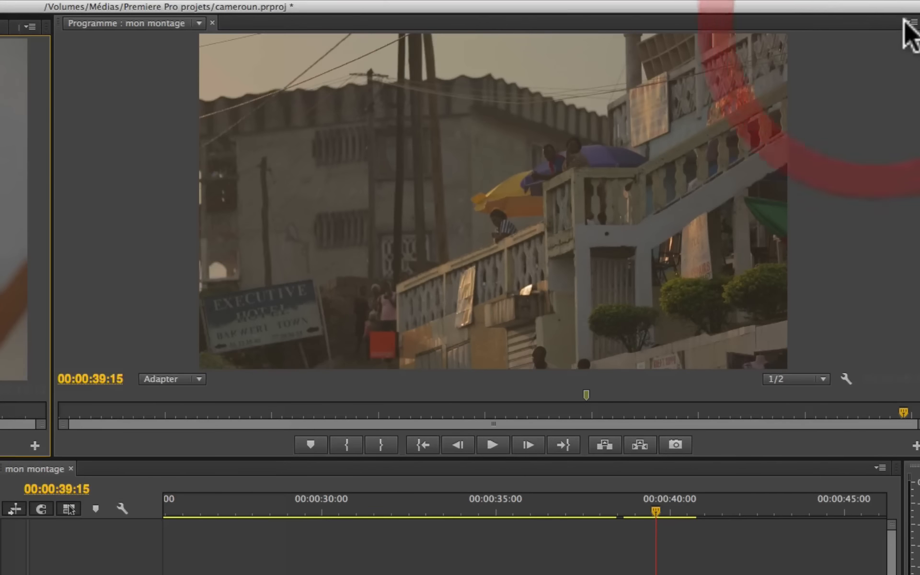
{"action": "left_click", "coordinate": [910, 22]}
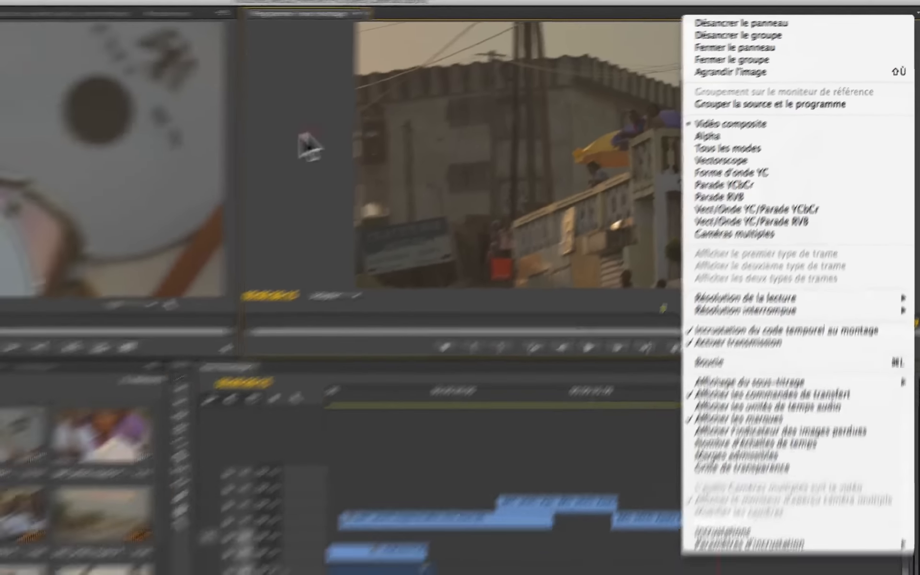
{"action": "left_click", "coordinate": [124, 176]}
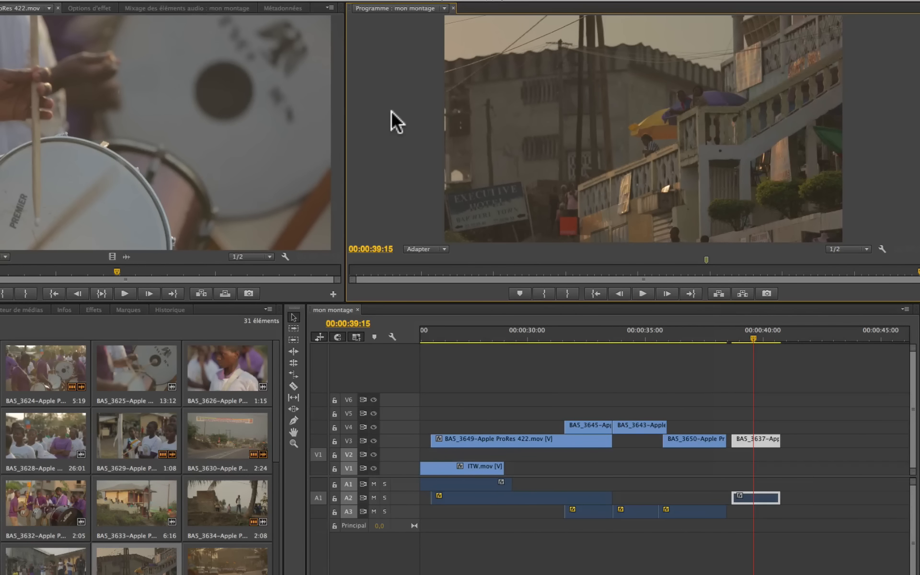
Step: Play and scrub the BA5_3624 drum clip on V2 from 00:00:06:08 to find where the close-up should start and end
{"action": "key", "text": "Up"}
{"action": "scroll", "coordinate": [432, 384], "scroll_direction": "up", "scroll_amount": 10}
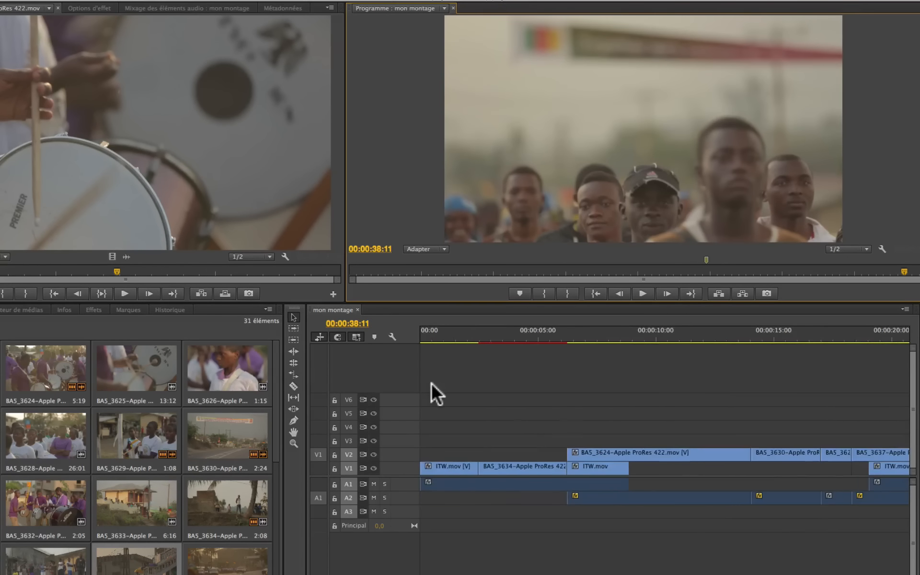
{"action": "left_click", "coordinate": [579, 334]}
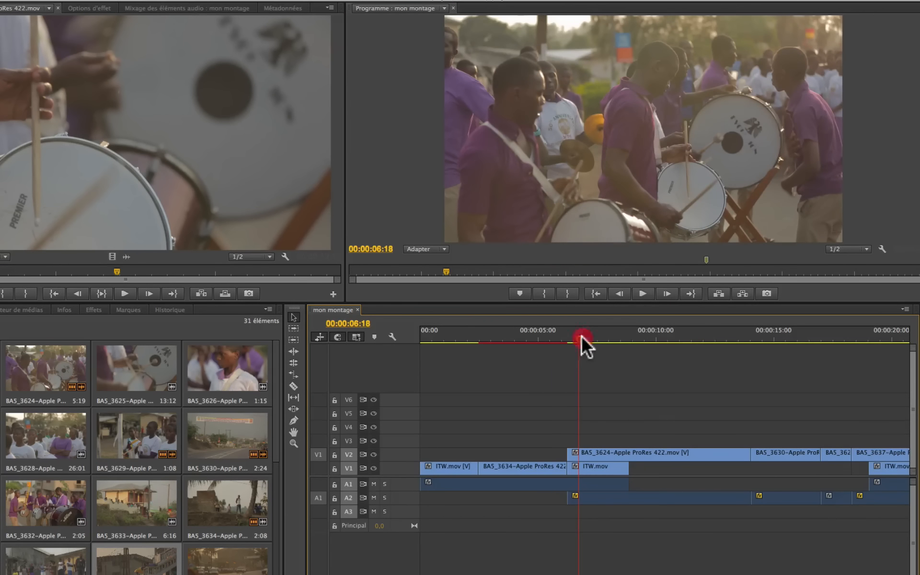
{"action": "mouse_move", "coordinate": [582, 337]}
{"action": "left_mouse_down"}
{"action": "mouse_move", "coordinate": [713, 346]}
{"action": "mouse_move", "coordinate": [572, 353]}
{"action": "left_mouse_up"}
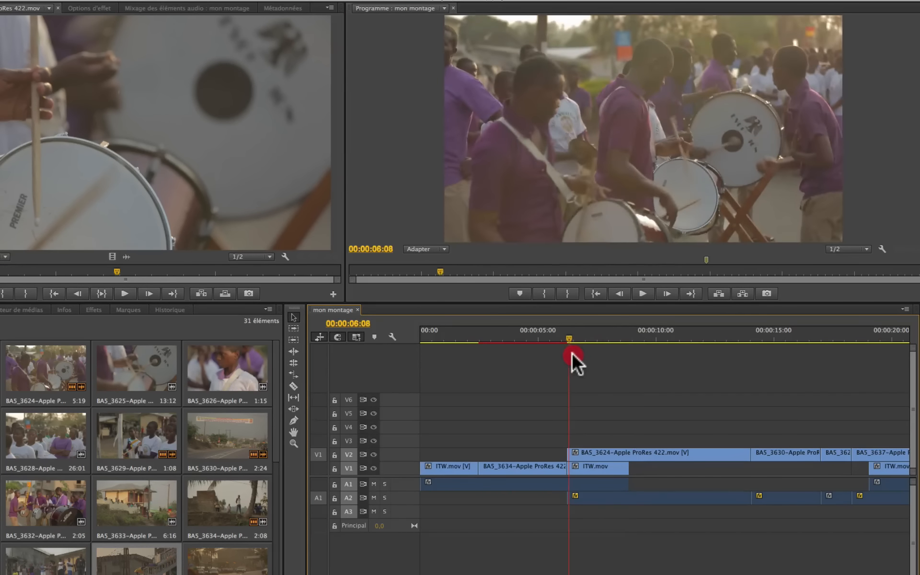
{"action": "key", "text": "space"}
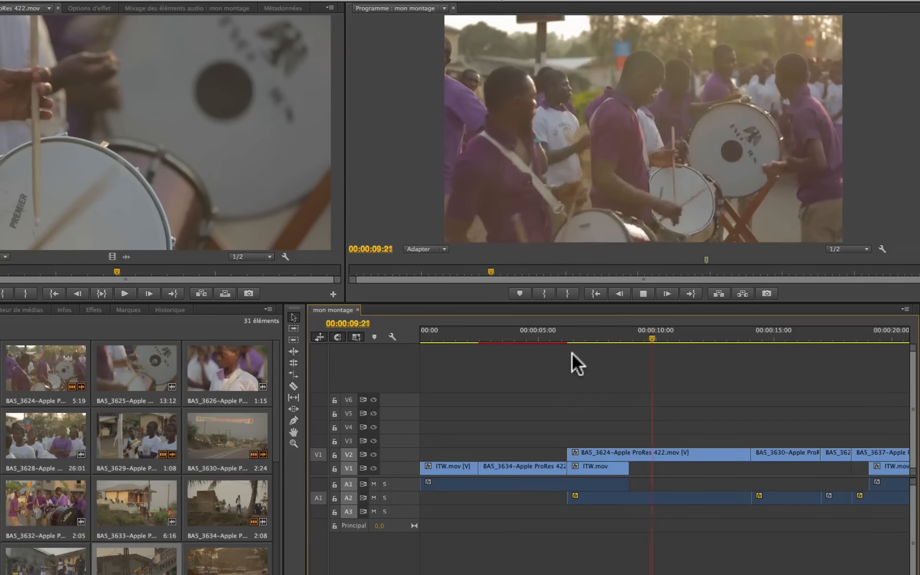
{"action": "key", "text": "space"}
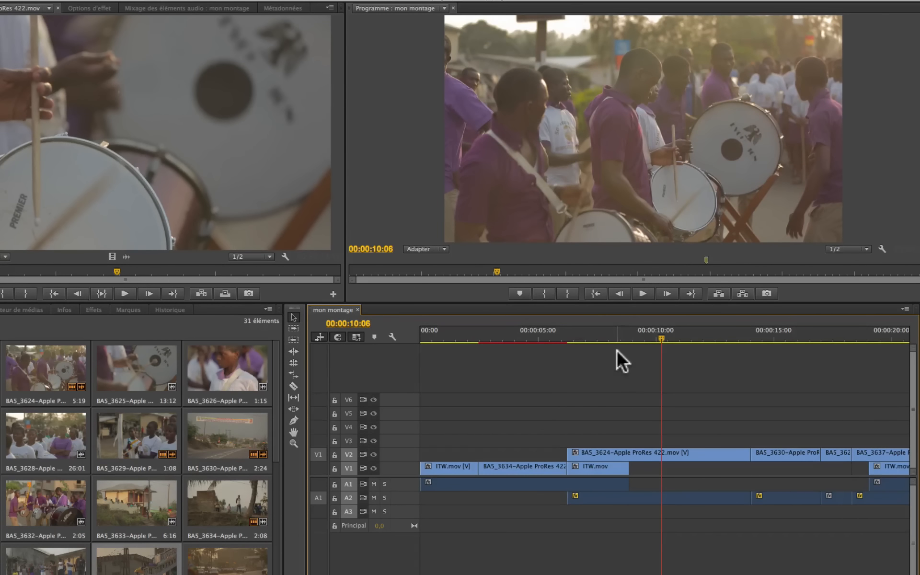
{"action": "left_click", "coordinate": [573, 338]}
{"action": "left_click_drag", "start_coordinate": [573, 337], "coordinate": [664, 355]}
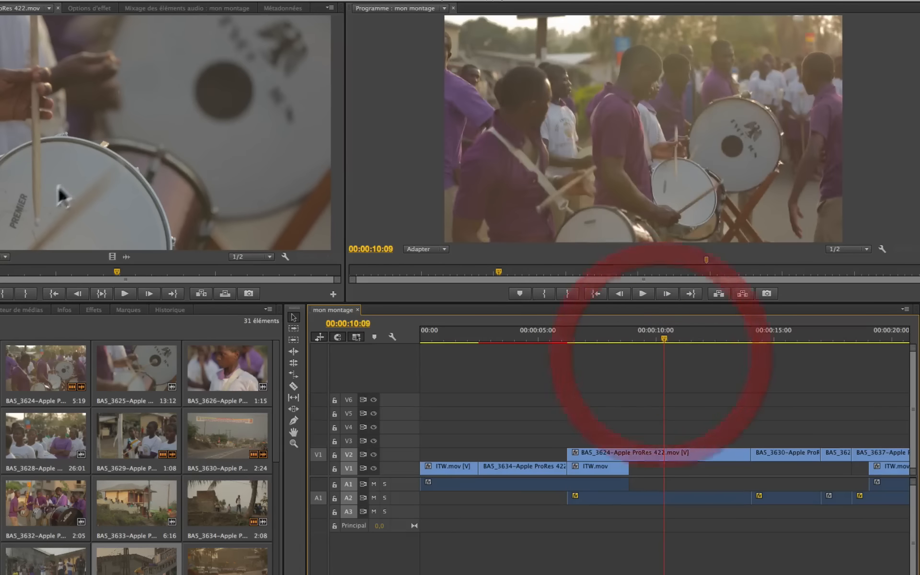
Step: Replay BA5_3624 in the sequence and park the playhead on the drum hit at 00:00:08:23
{"action": "left_click", "coordinate": [580, 338]}
{"action": "key", "text": "space"}
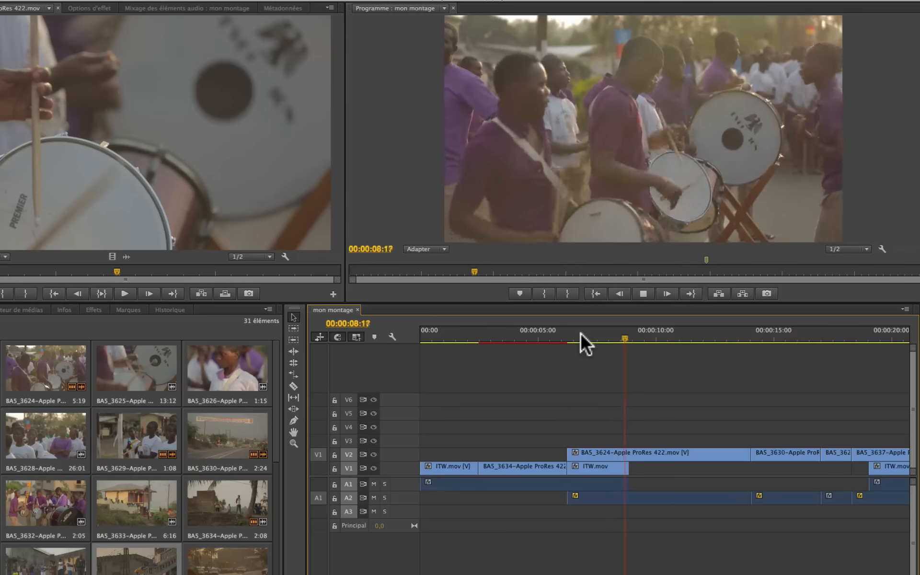
{"action": "key", "text": "space"}
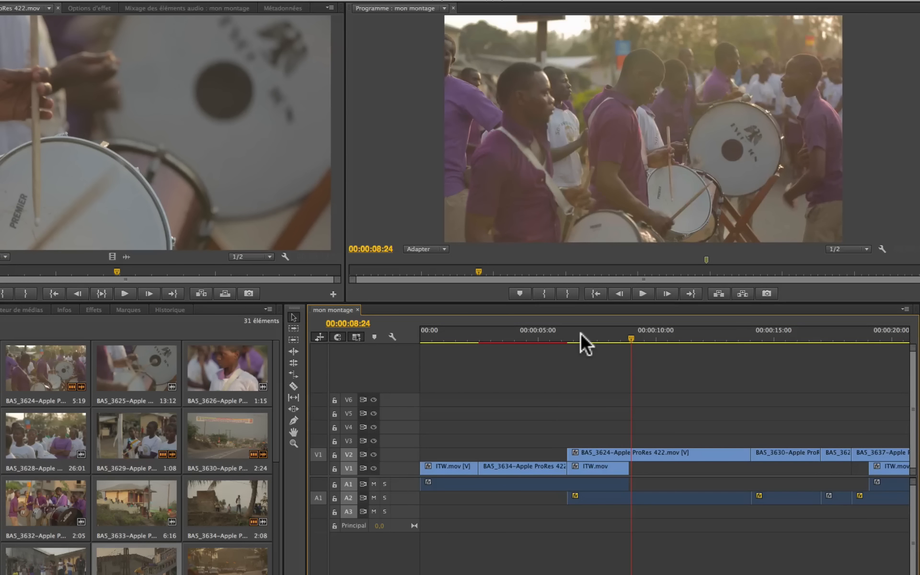
{"action": "key", "text": "Left"}
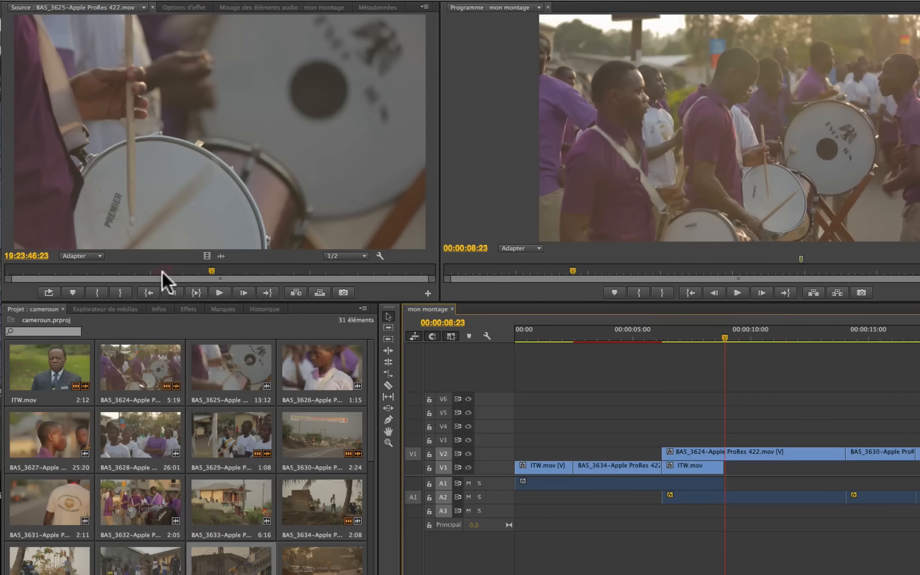
Step: Play and shuttle through BA5_3625 in the Source monitor, and park its playhead on the drum hit at 19:23:46:23
{"action": "left_click", "coordinate": [151, 271]}
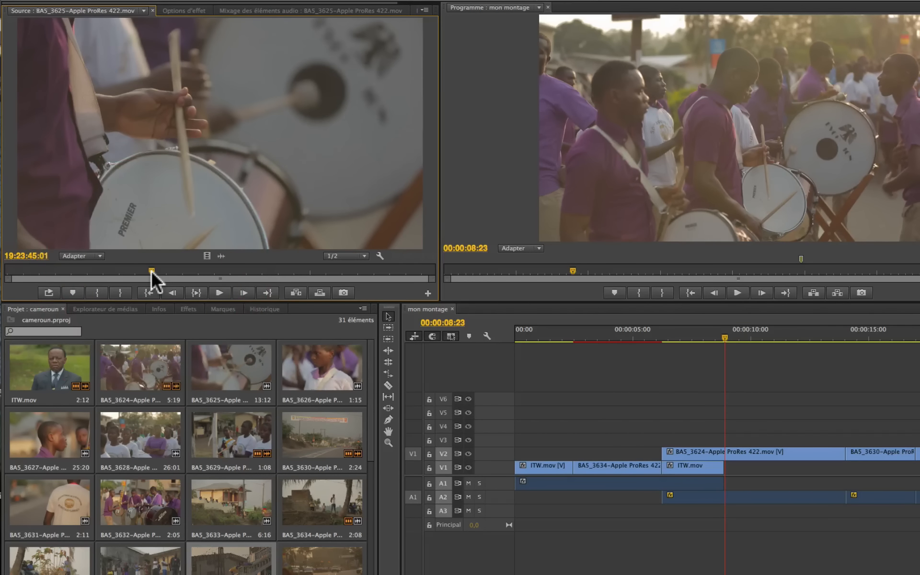
{"action": "key", "text": "space"}
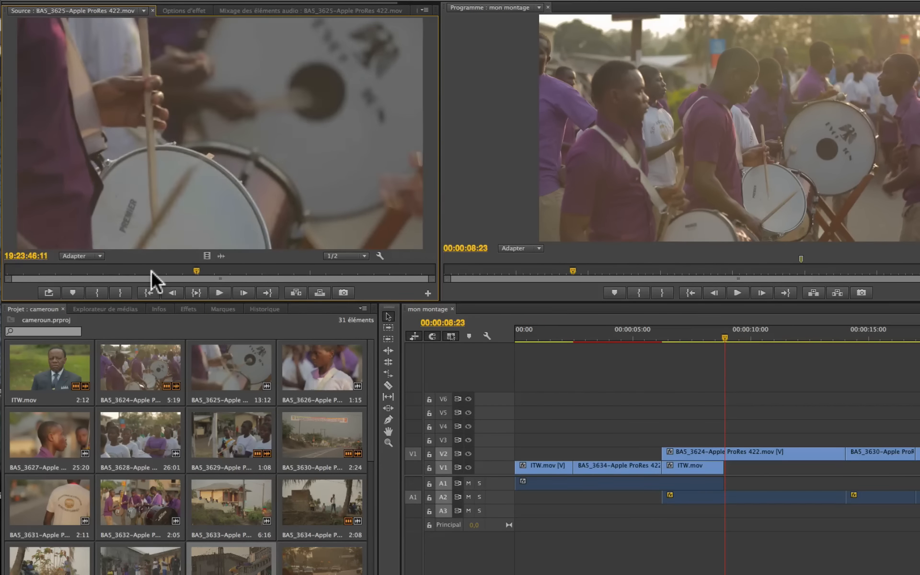
{"action": "key", "text": "j"}
{"action": "key", "text": "j"}
{"action": "key", "text": "k"}
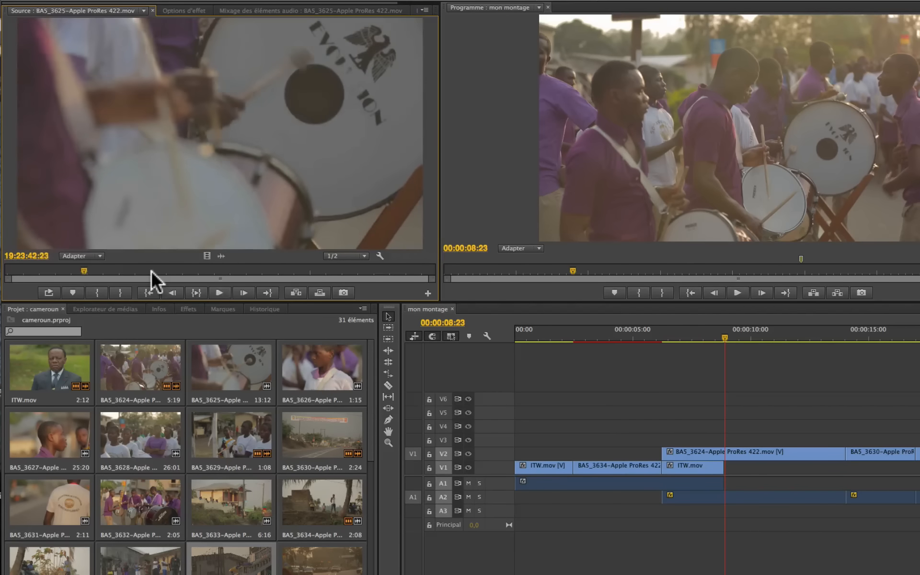
{"action": "key", "text": "l"}
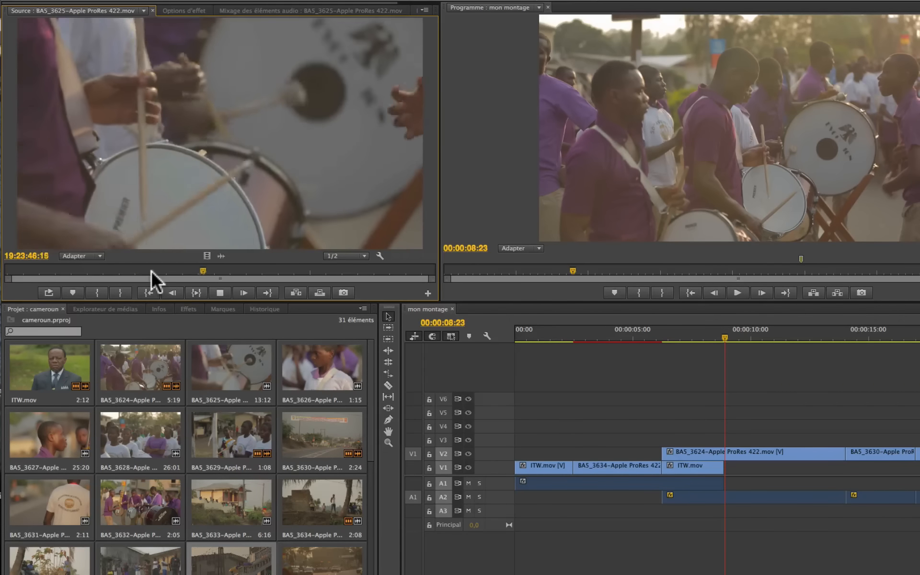
{"action": "key", "text": "k"}
{"action": "key", "text": "Right"}
{"action": "key", "text": "Right"}
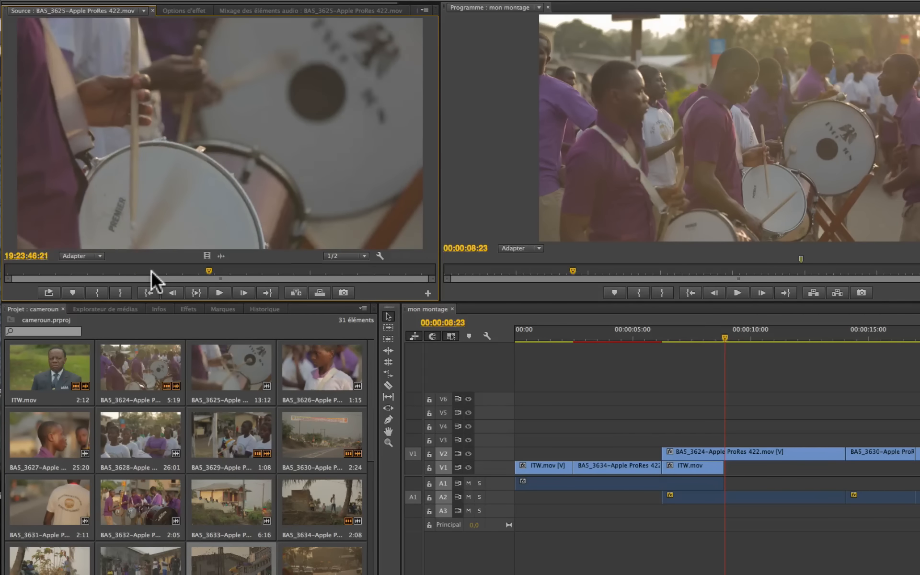
{"action": "key", "text": "Left"}
{"action": "key", "text": "Right"}
{"action": "key", "text": "Right"}
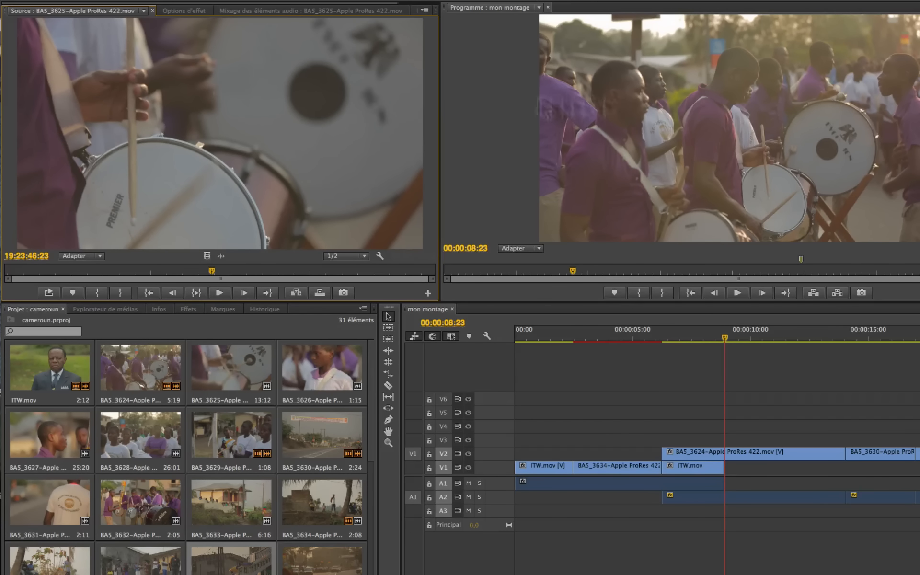
Step: Gang the Source and Program monitors and mark the sequence Out point at 00:00:11:05
{"action": "left_click", "coordinate": [419, 9]}
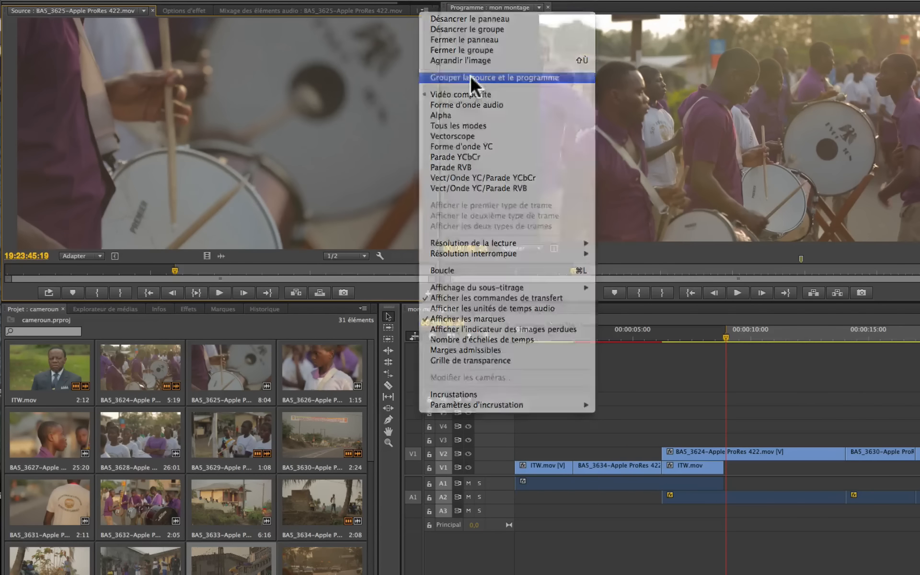
{"action": "left_click", "coordinate": [469, 74]}
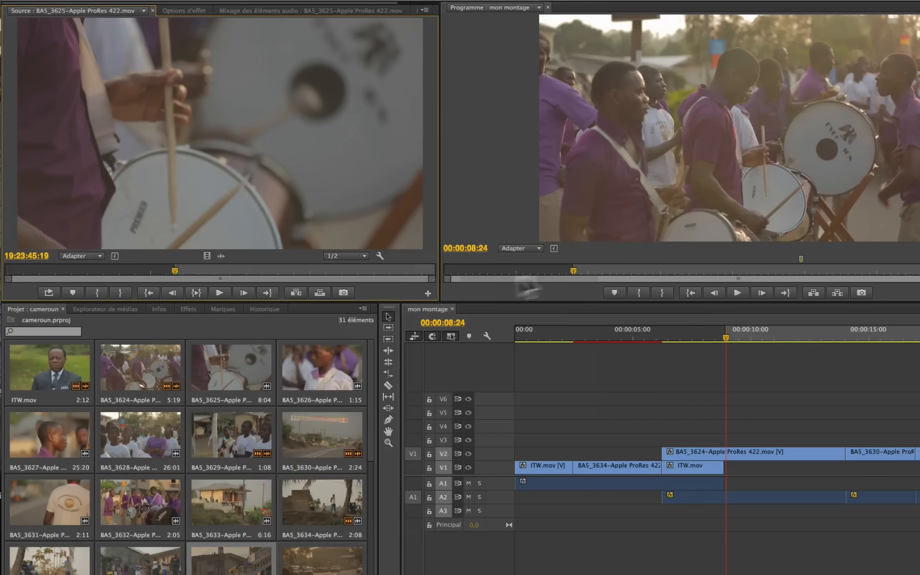
{"action": "left_click_drag", "start_coordinate": [727, 336], "coordinate": [780, 335]}
{"action": "key", "text": "o"}
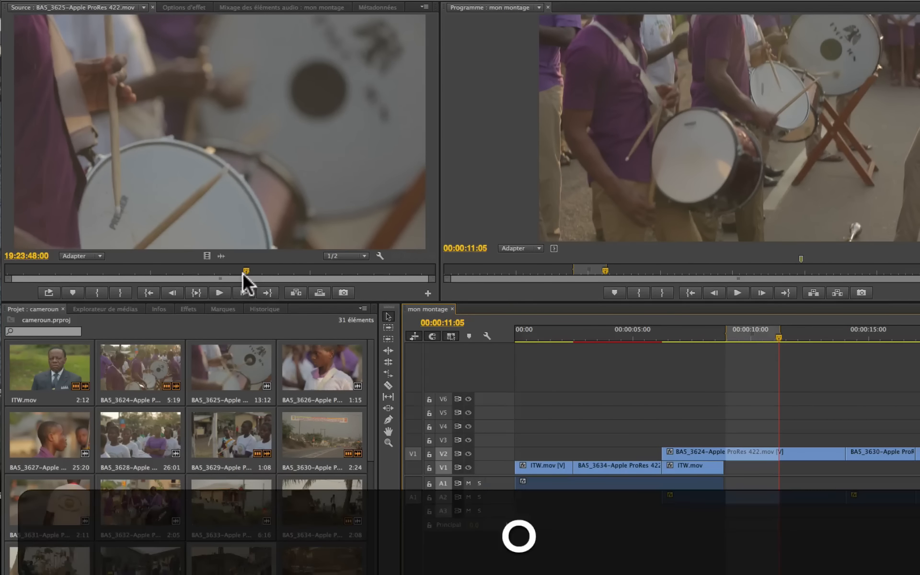
Step: Mark the Out point of BA5_3625 at 19:23:48:00 and overwrite it into the marked sequence range on V2
{"action": "left_click", "coordinate": [244, 271]}
{"action": "key", "text": "o"}
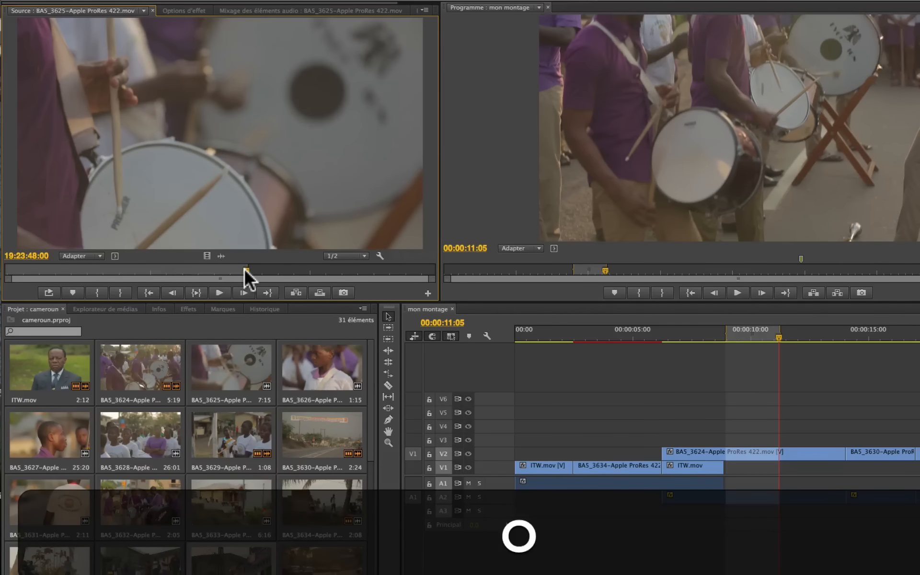
{"action": "left_click", "coordinate": [319, 292]}
Step: Play the sequence twice across the BA5_3625 insert on V2 to check the drum beat sync at both cuts
{"action": "left_click", "coordinate": [688, 335]}
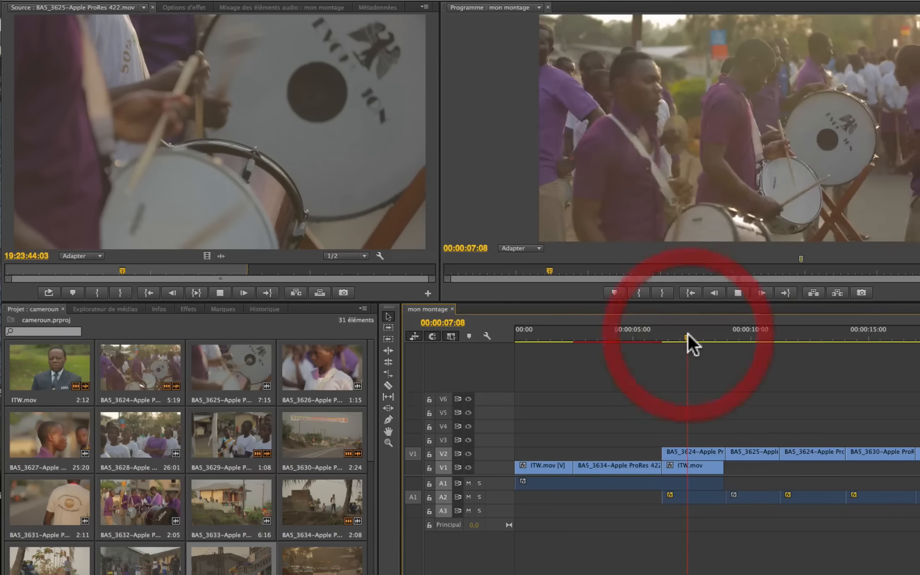
{"action": "key", "text": "space"}
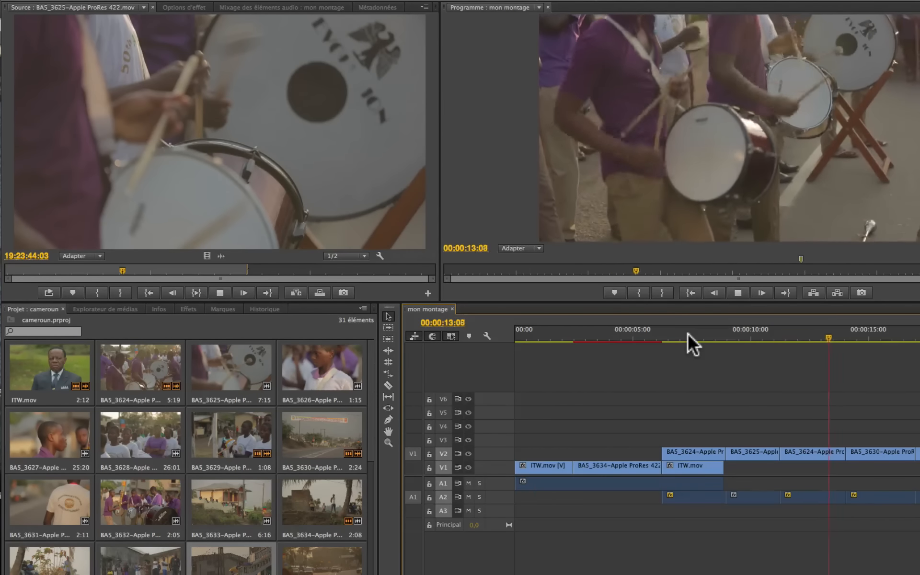
{"action": "key", "text": "space"}
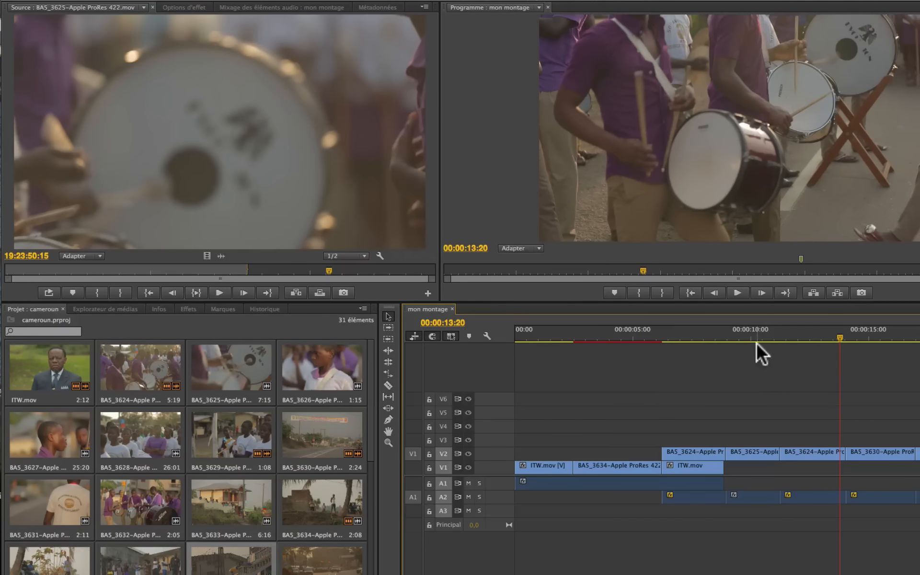
{"action": "left_click", "coordinate": [669, 337]}
{"action": "key", "text": "space"}
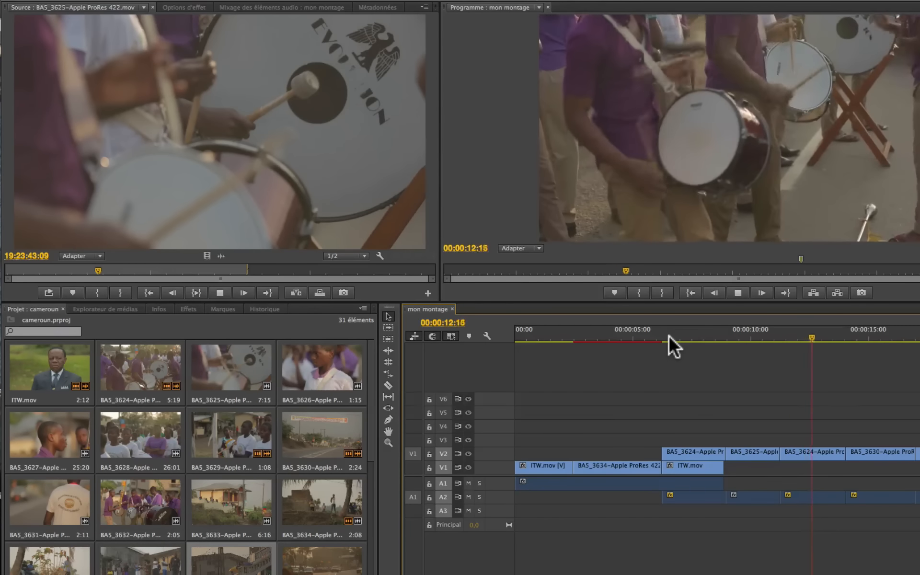
{"action": "key", "text": "space"}
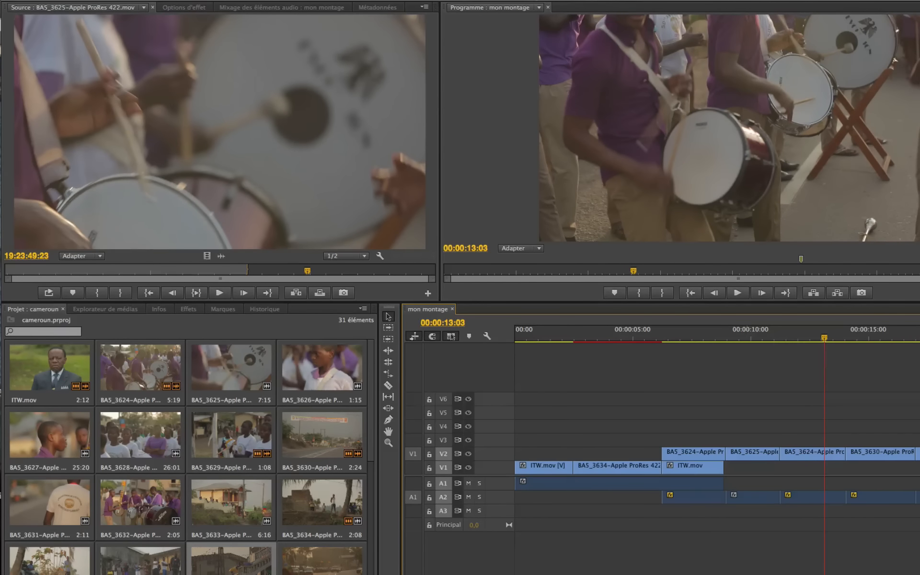